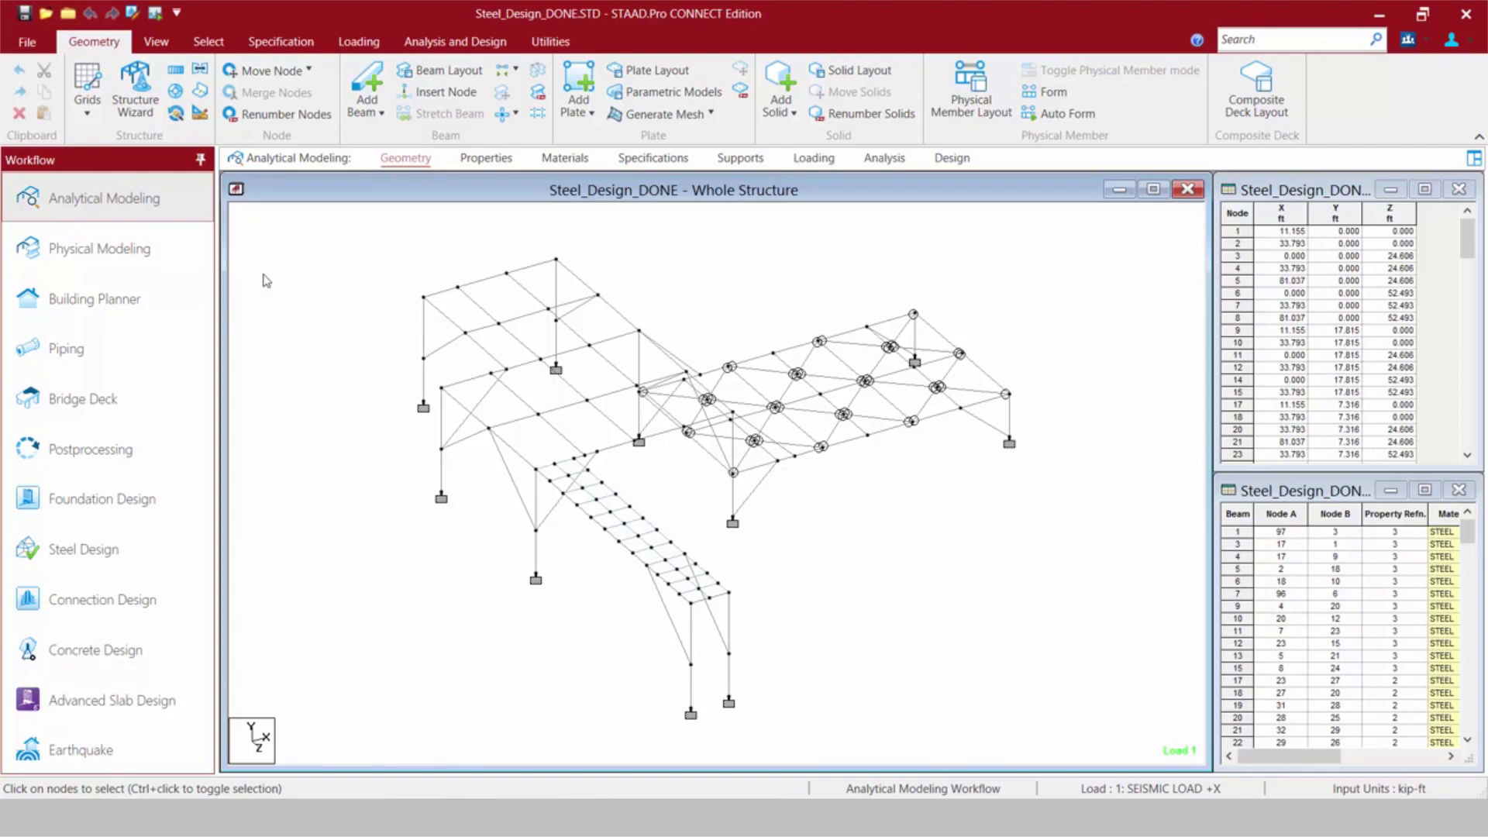
- Enter Postprocessing to show the Load 1 seismic deflected shape with node and beam displacement tables
{"action": "left_click", "coordinate": [57, 451]}
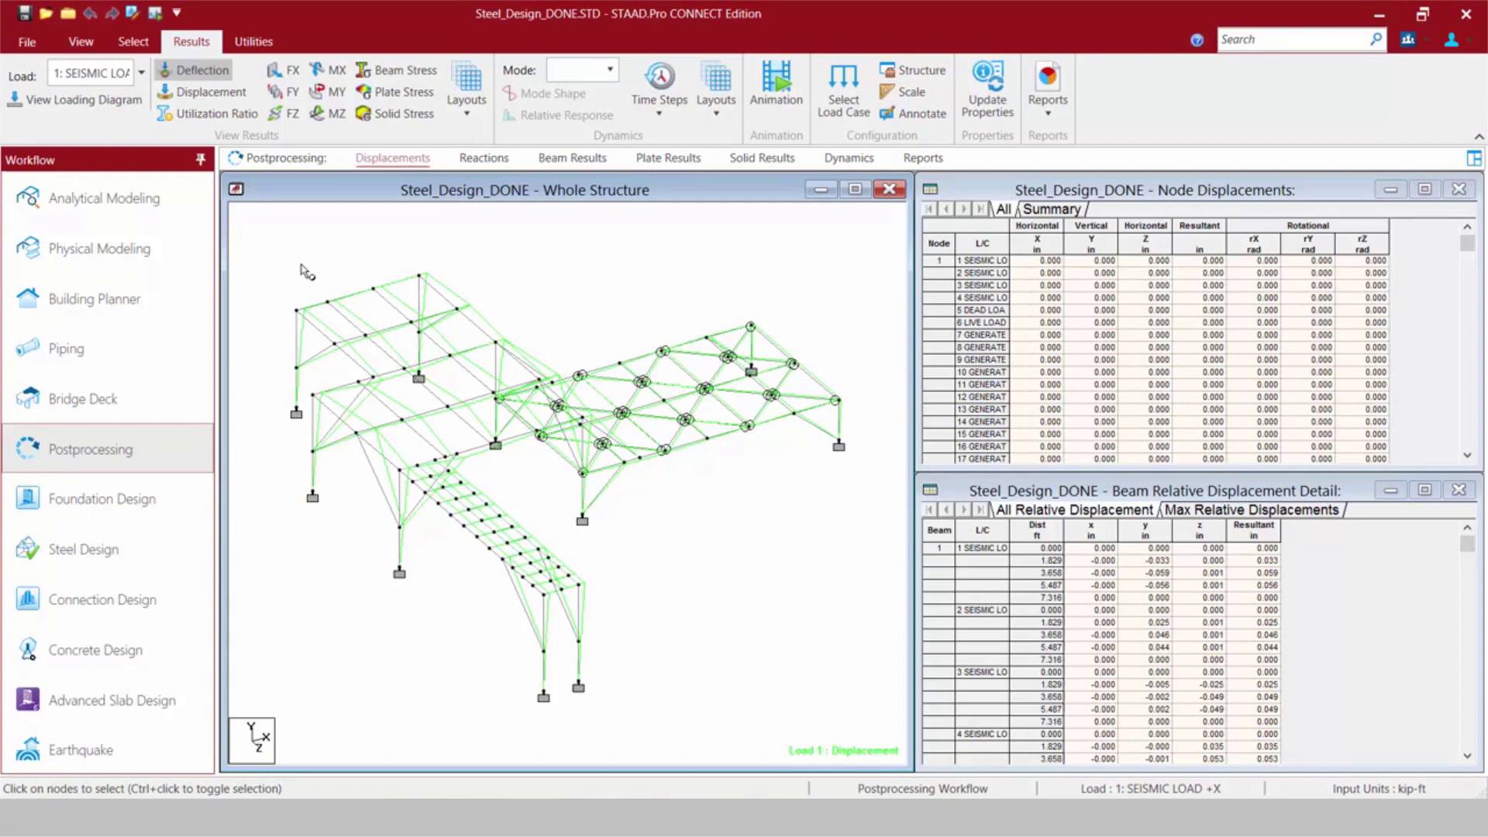
- Show the Displacements page, where the available load cases can be chosen
{"action": "left_click", "coordinate": [400, 159]}
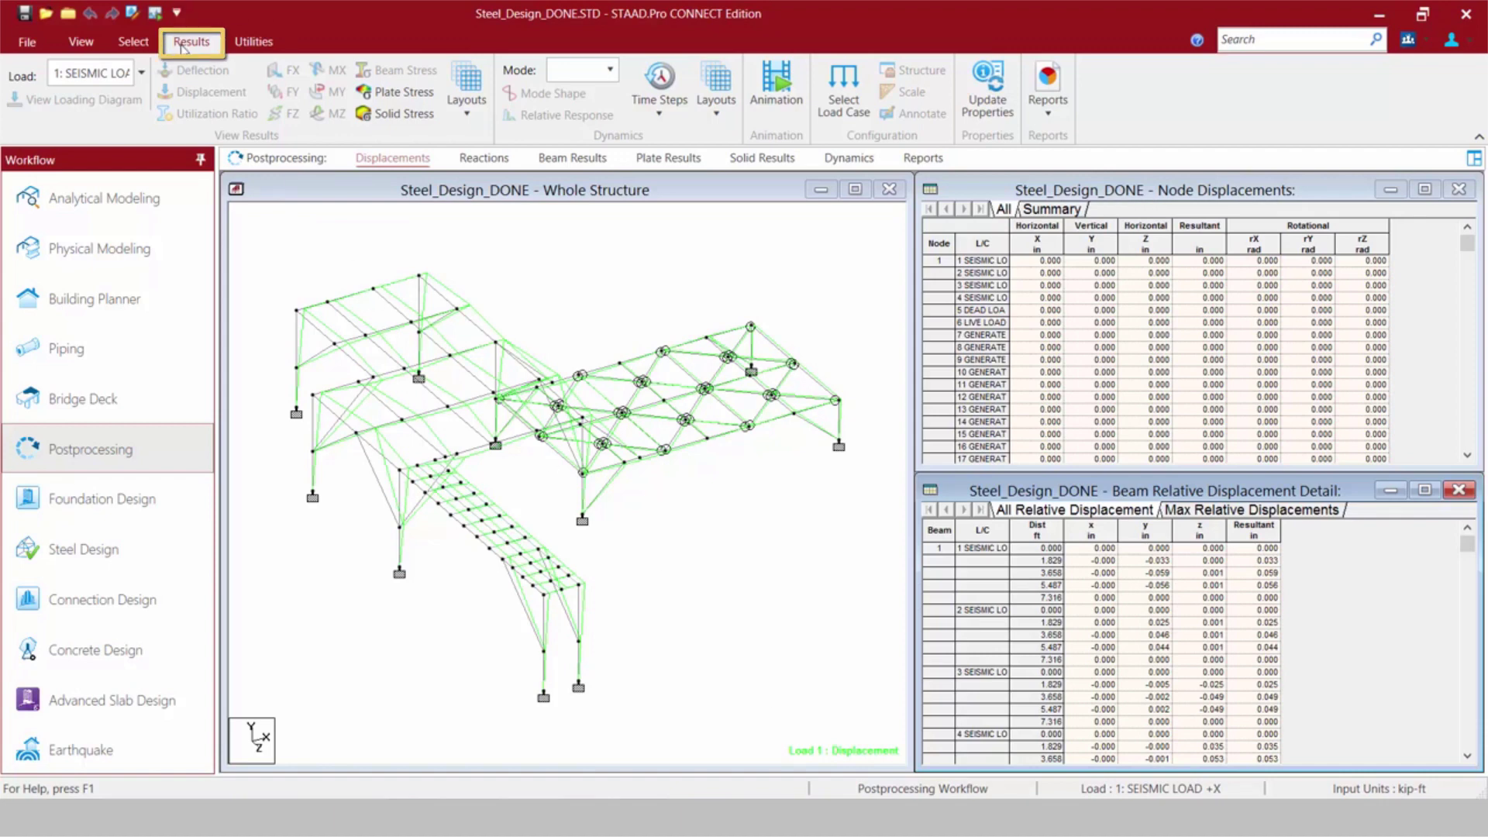
- Show results for load case 5: DEAD LOAD, then for 6: LIVE LOAD
{"action": "left_click", "coordinate": [140, 74]}
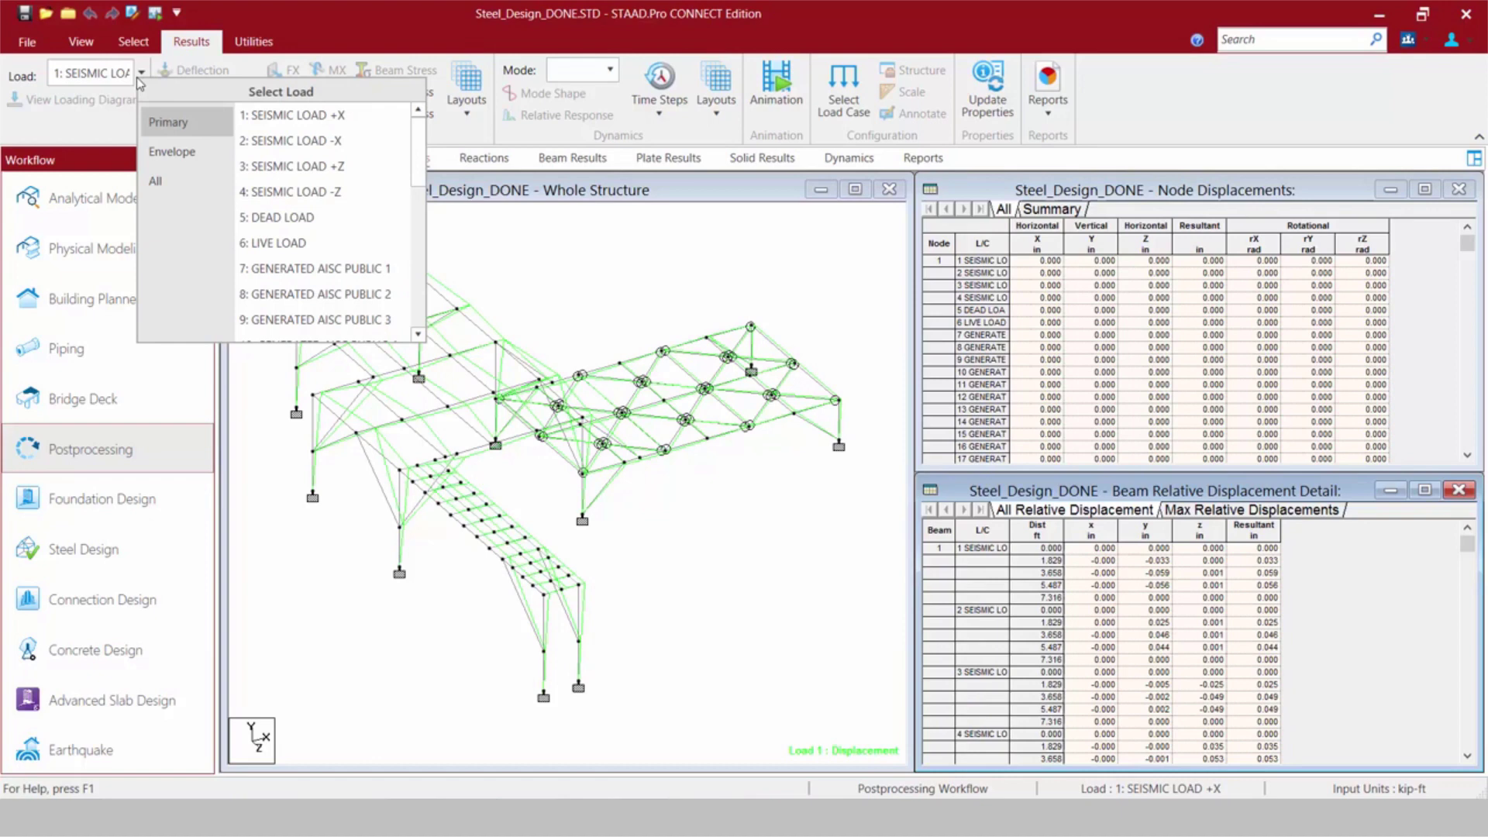
{"action": "left_click", "coordinate": [290, 224]}
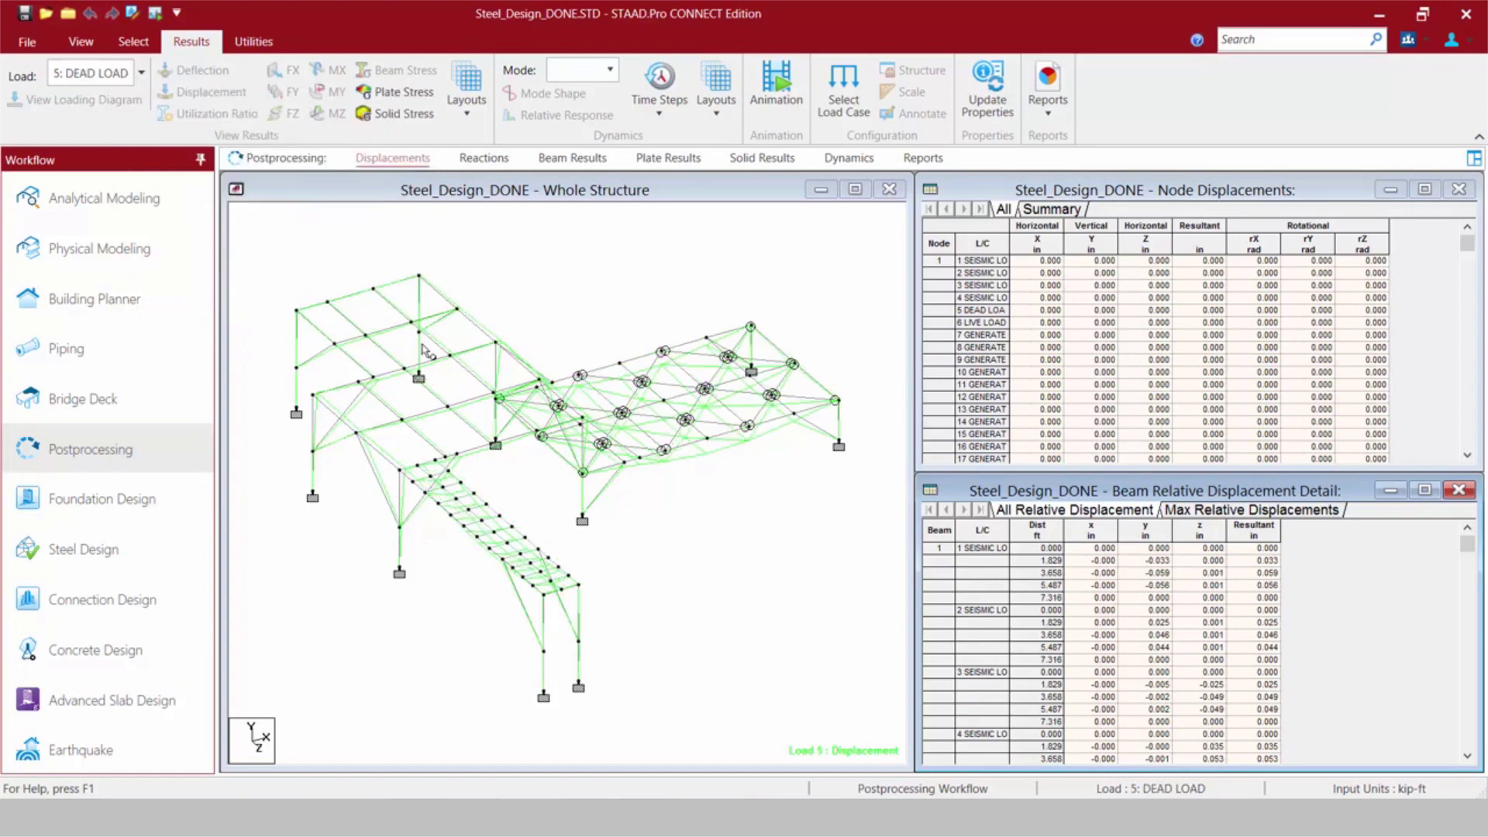
{"action": "left_click", "coordinate": [142, 74]}
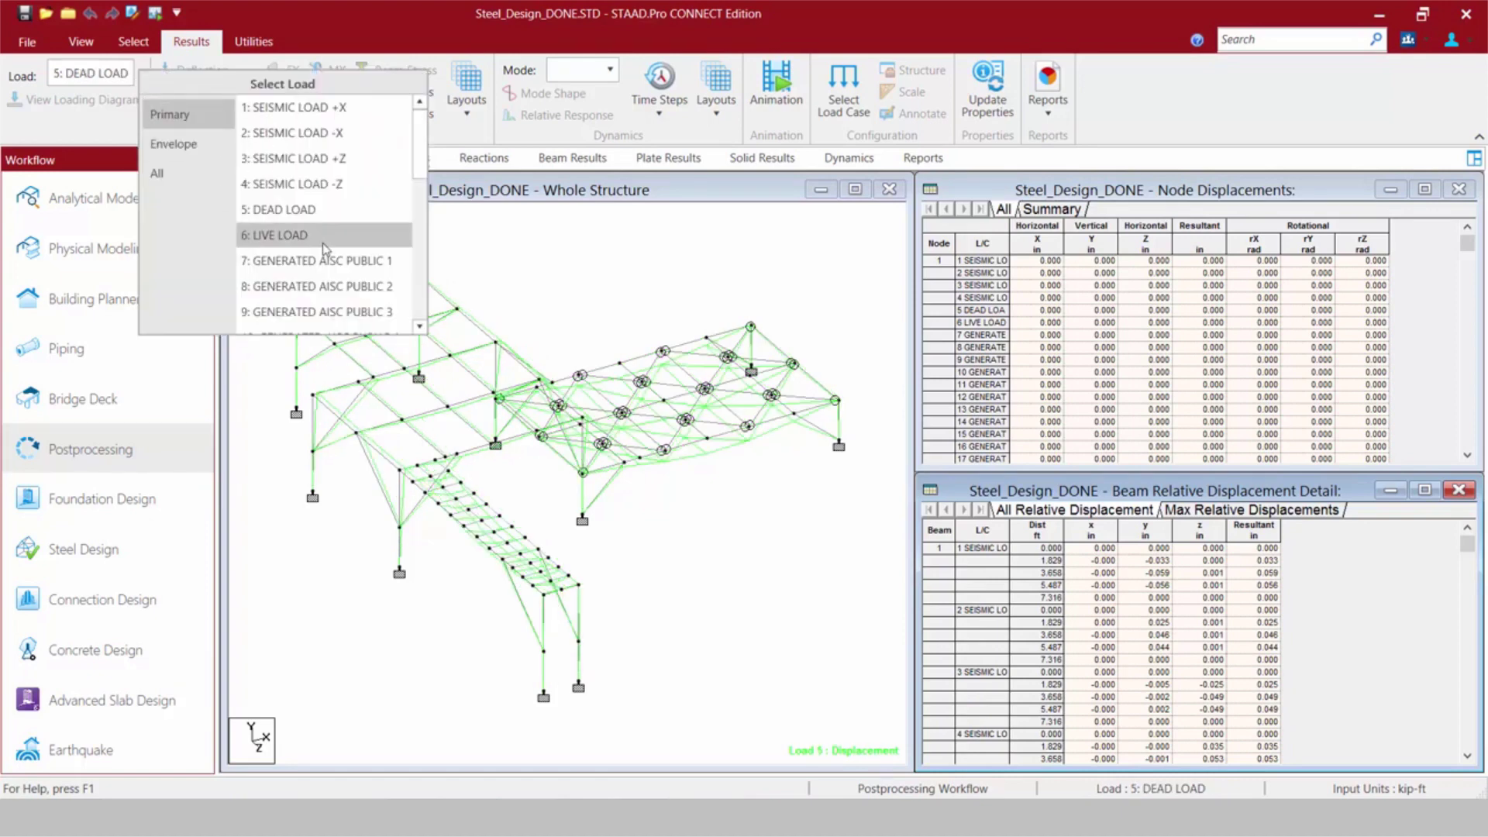
{"action": "left_click", "coordinate": [292, 233]}
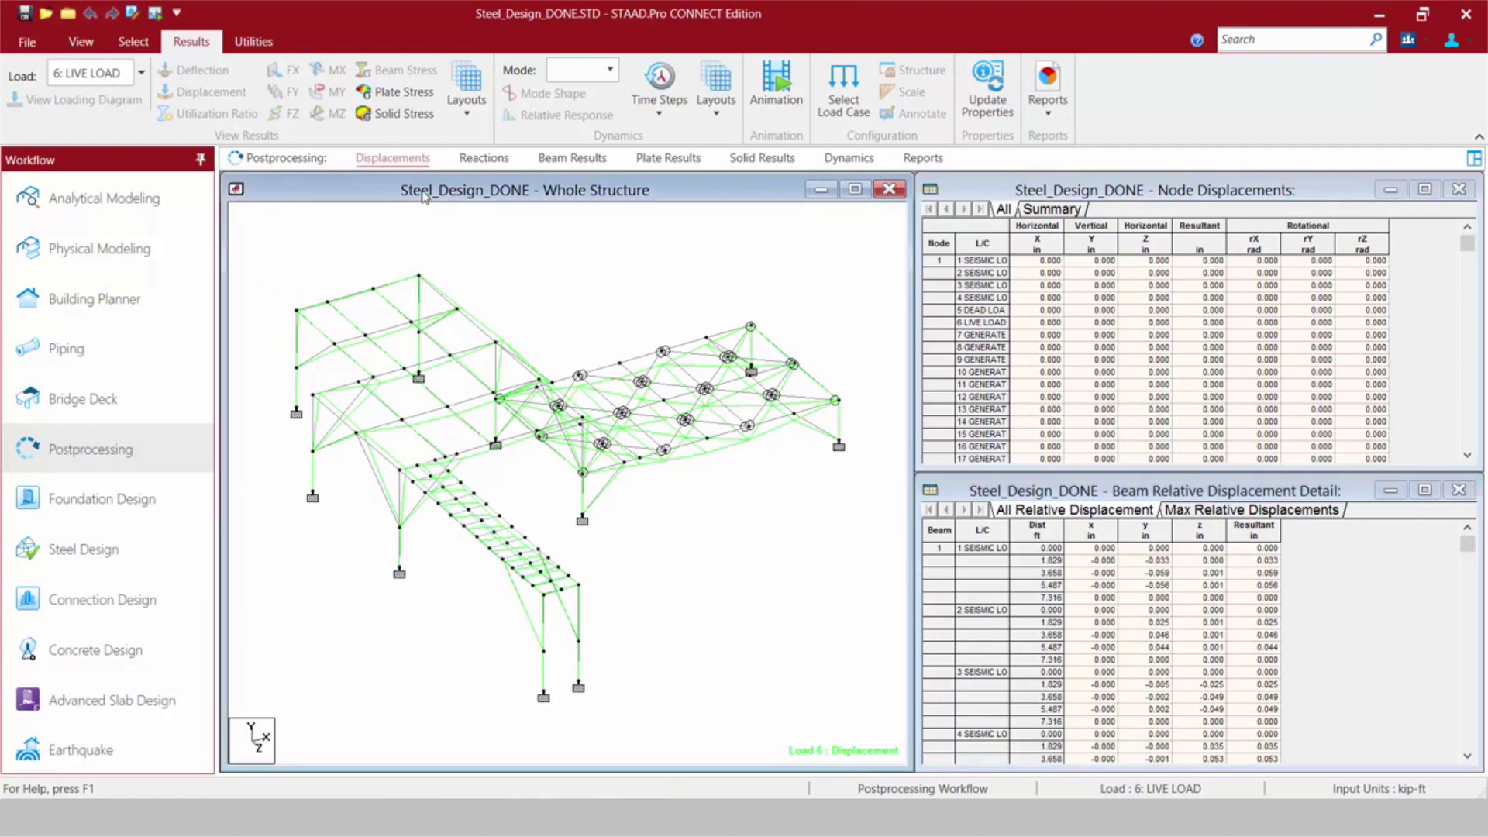
- Show support reactions and the statics check for load case 3: SEISMIC LOAD +Z
{"action": "left_click", "coordinate": [476, 160]}
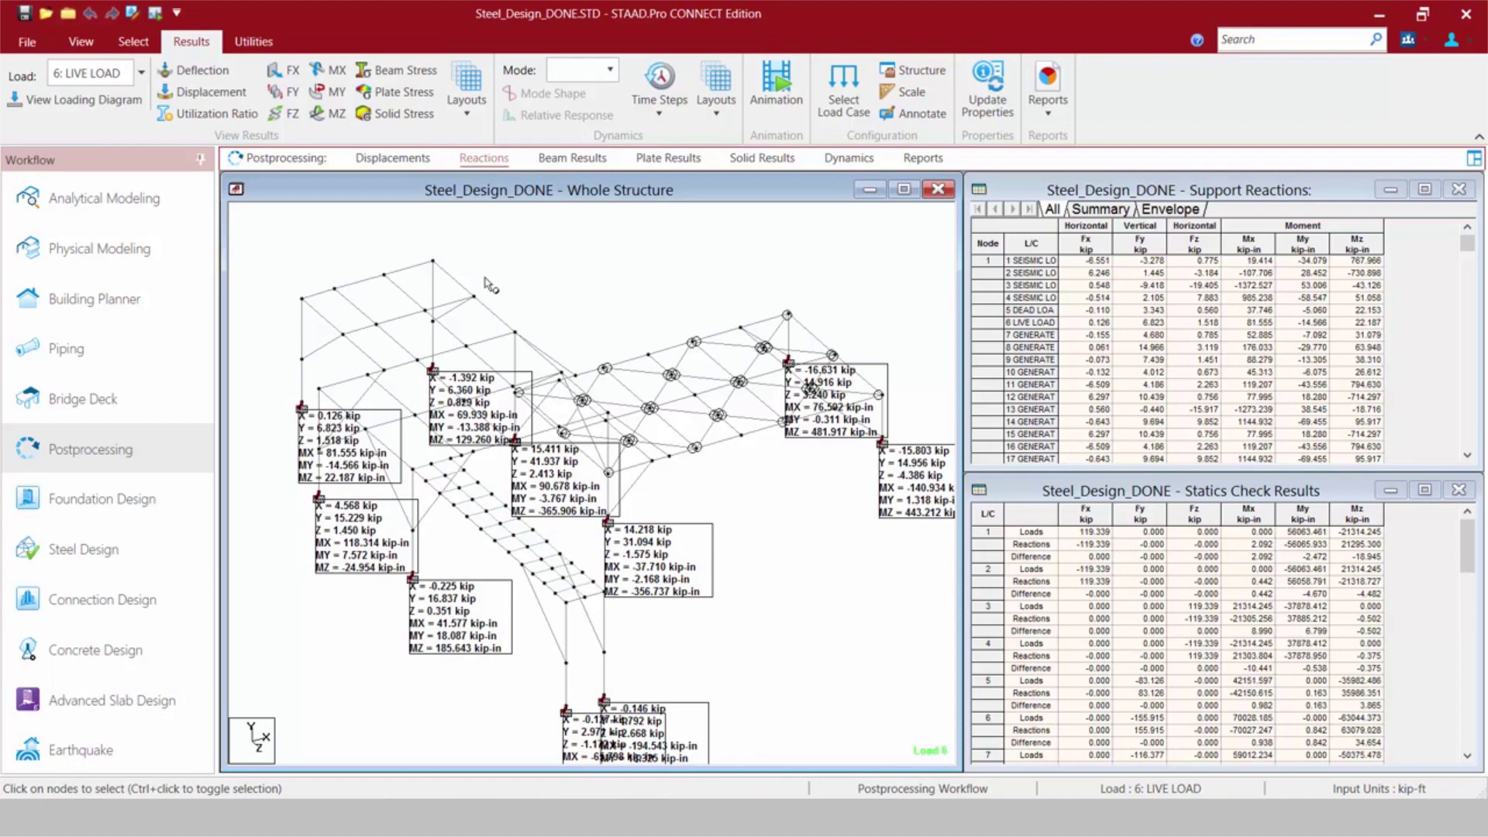
{"action": "left_click", "coordinate": [140, 74]}
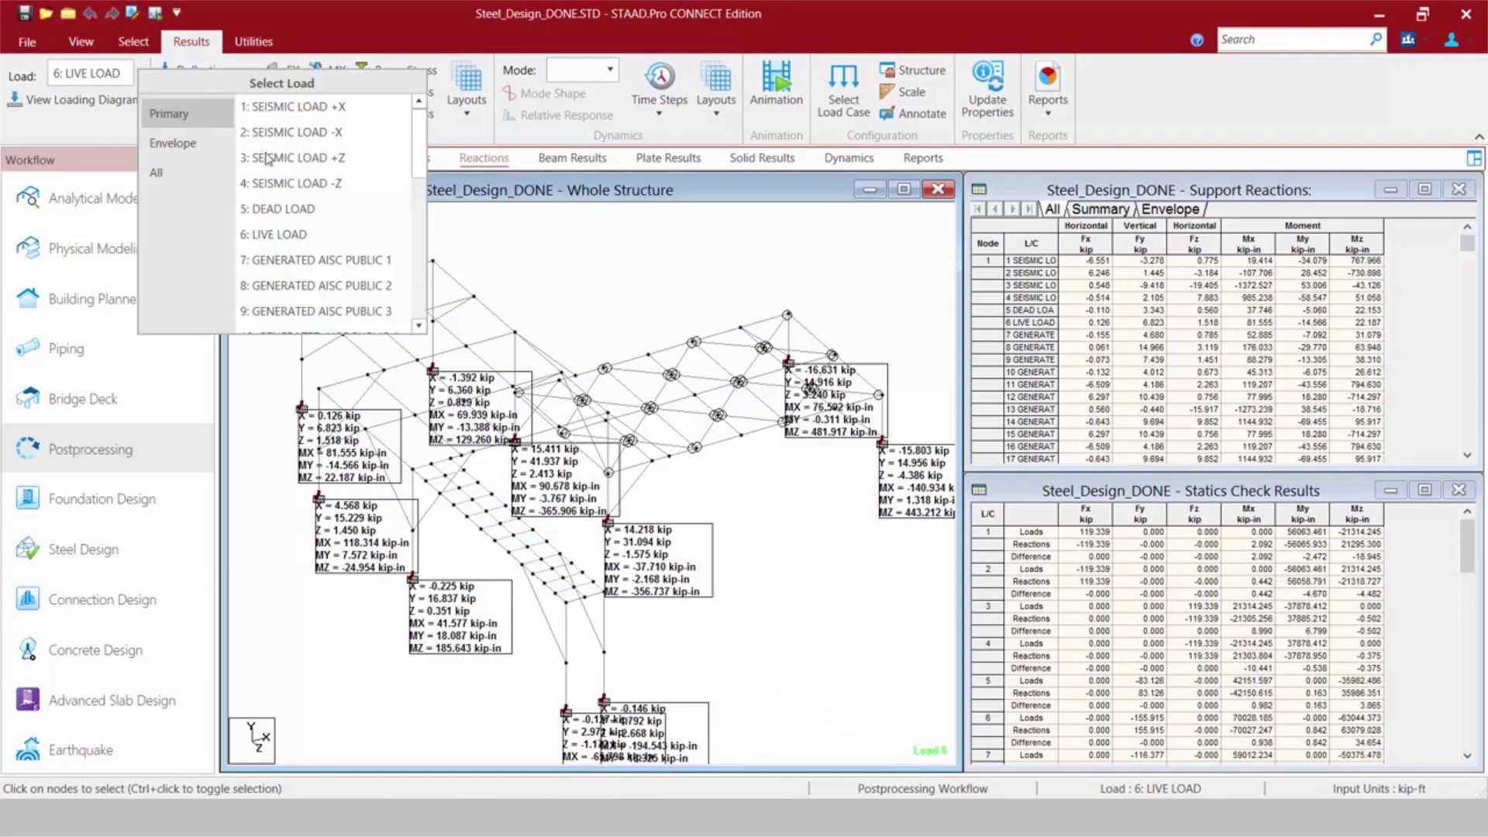
{"action": "left_click", "coordinate": [291, 158]}
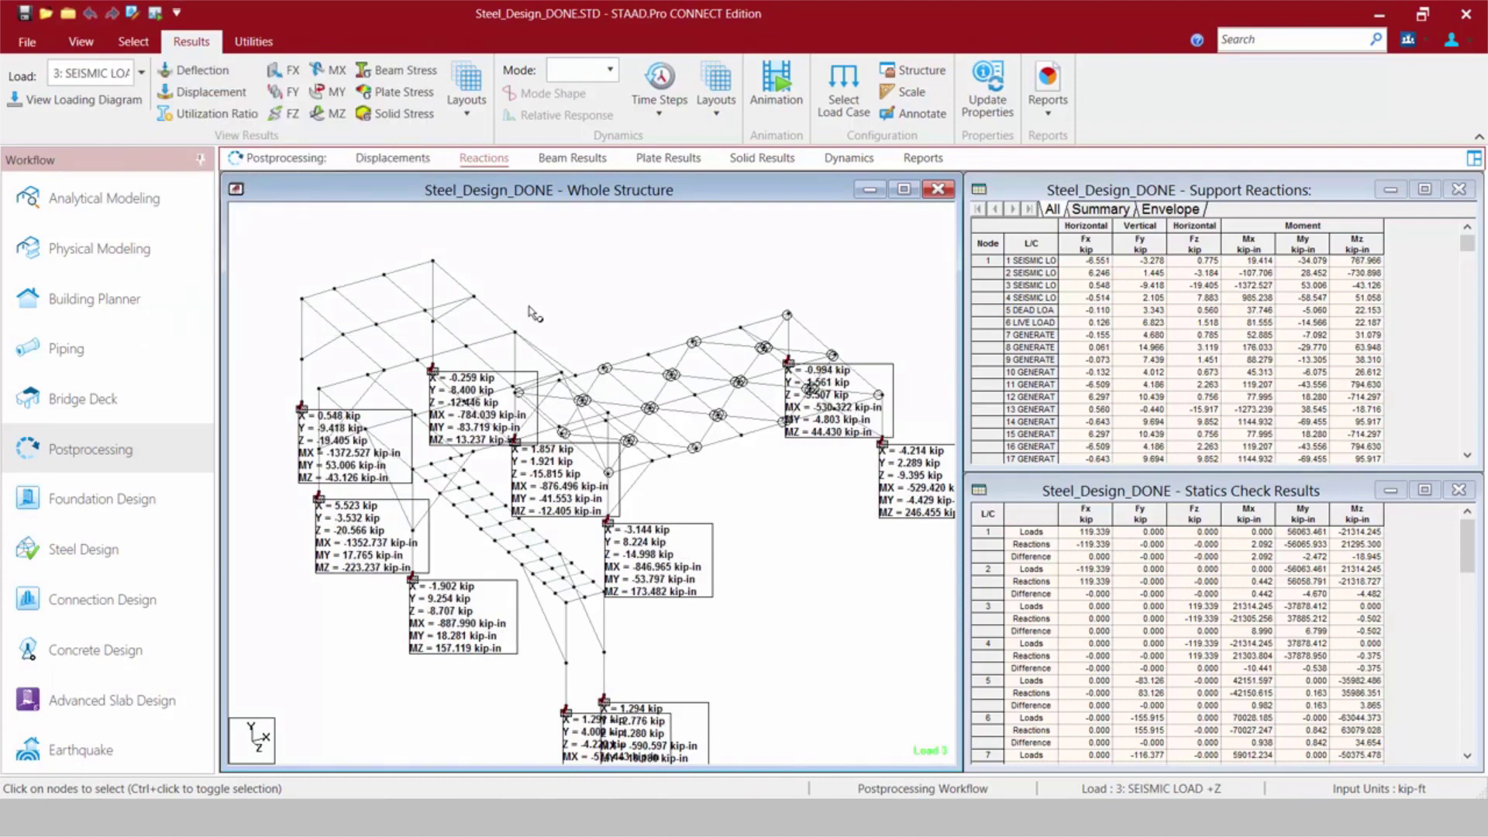
- Switch to the Beam Stress layout and inspect beam 26's cross-section stress contour
{"action": "left_click", "coordinate": [559, 160]}
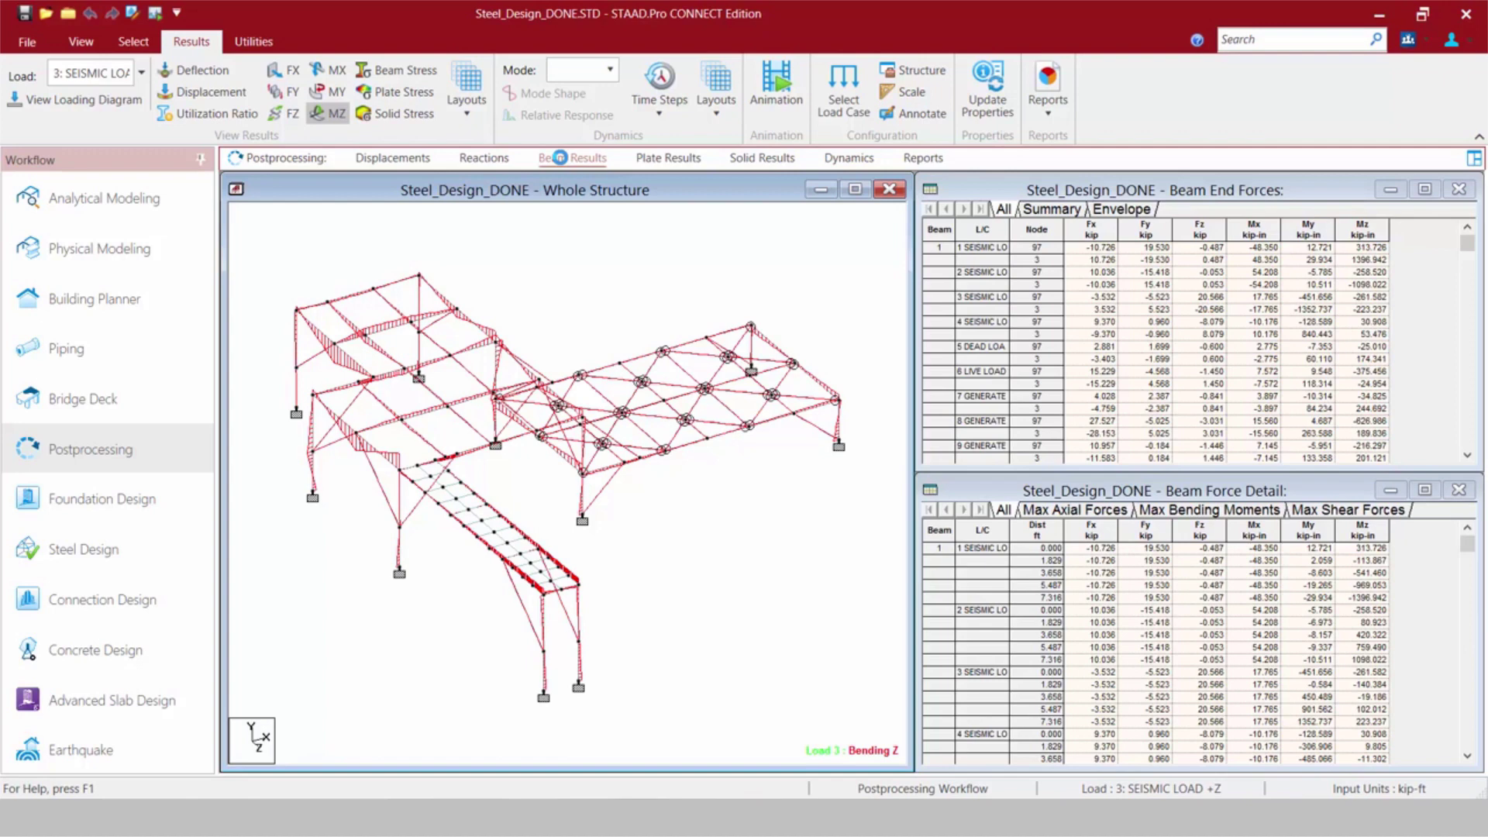
{"action": "left_click", "coordinate": [461, 103]}
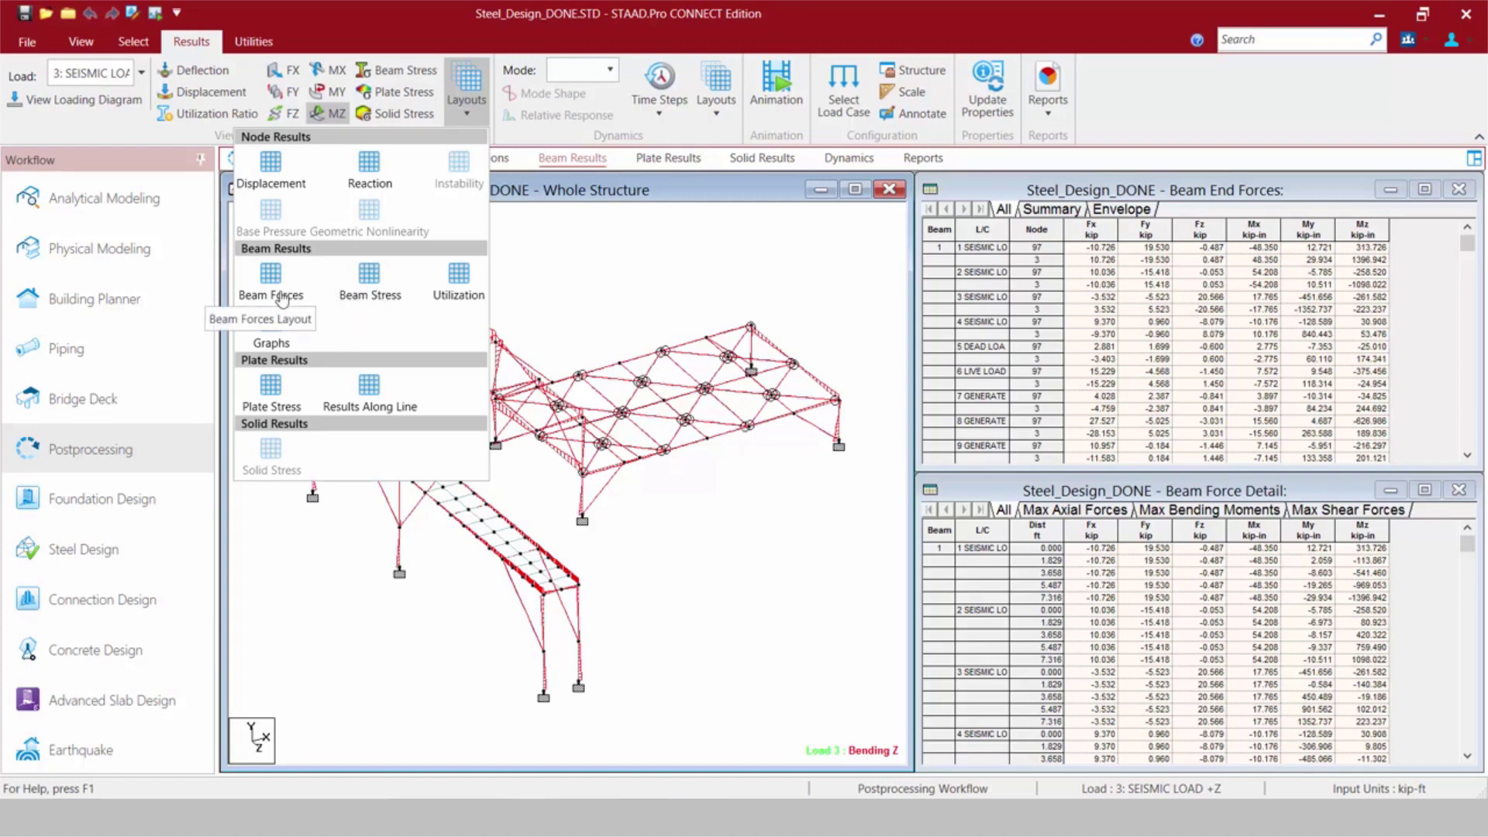
{"action": "left_click", "coordinate": [368, 279]}
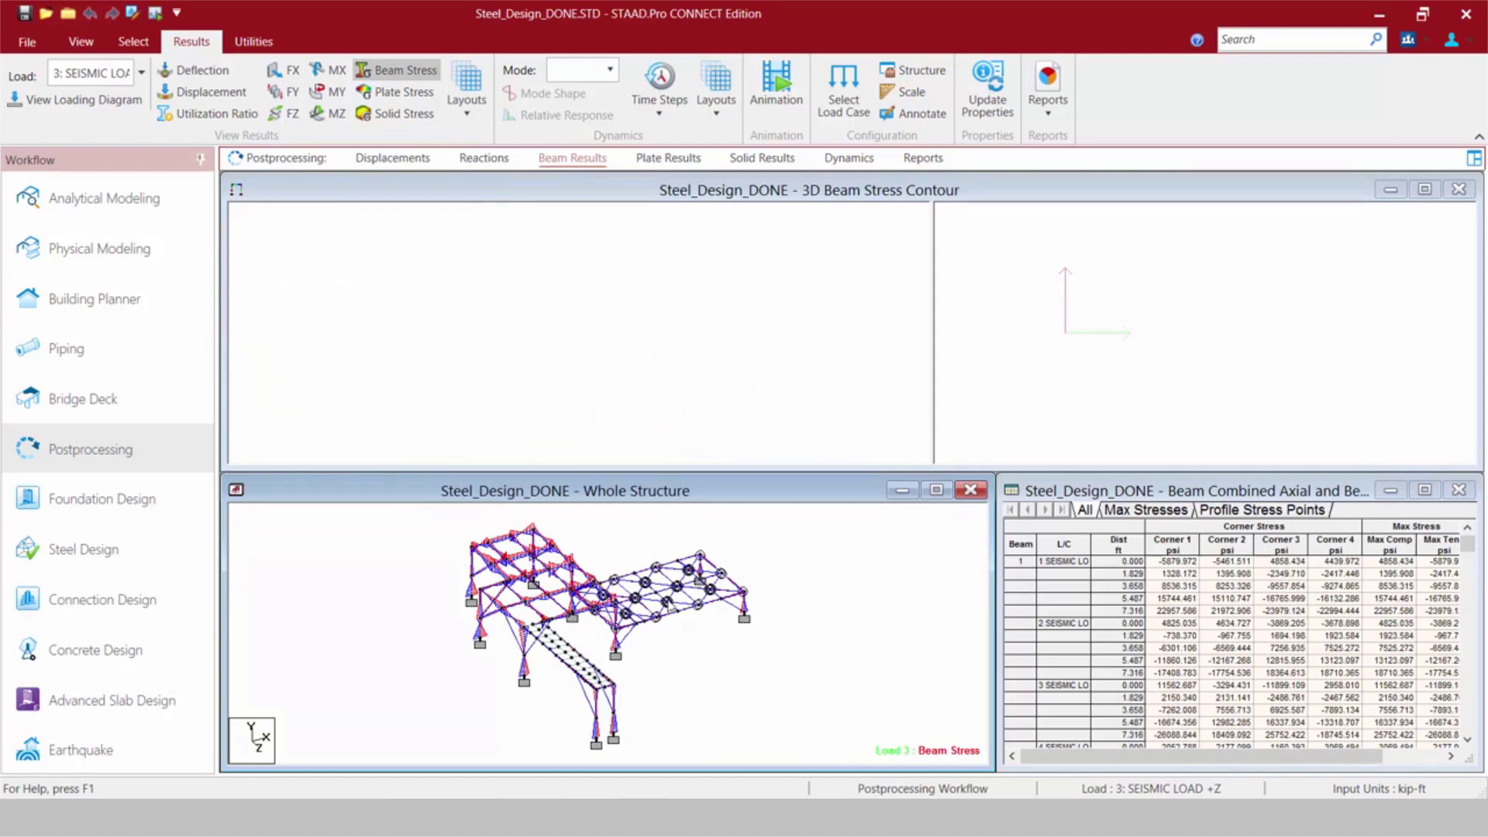
{"action": "left_click", "coordinate": [672, 622]}
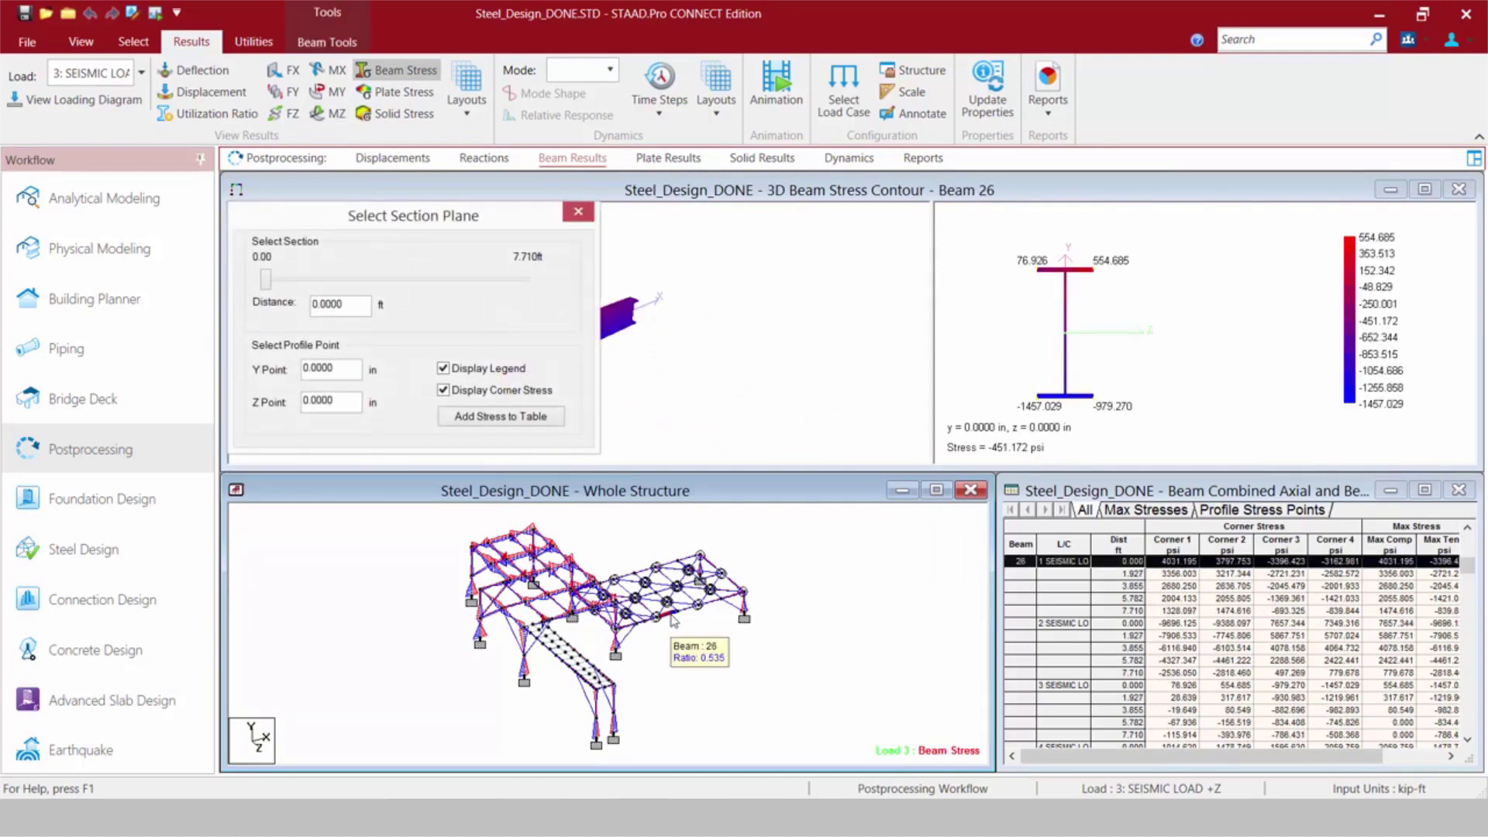
{"action": "left_click", "coordinate": [461, 104]}
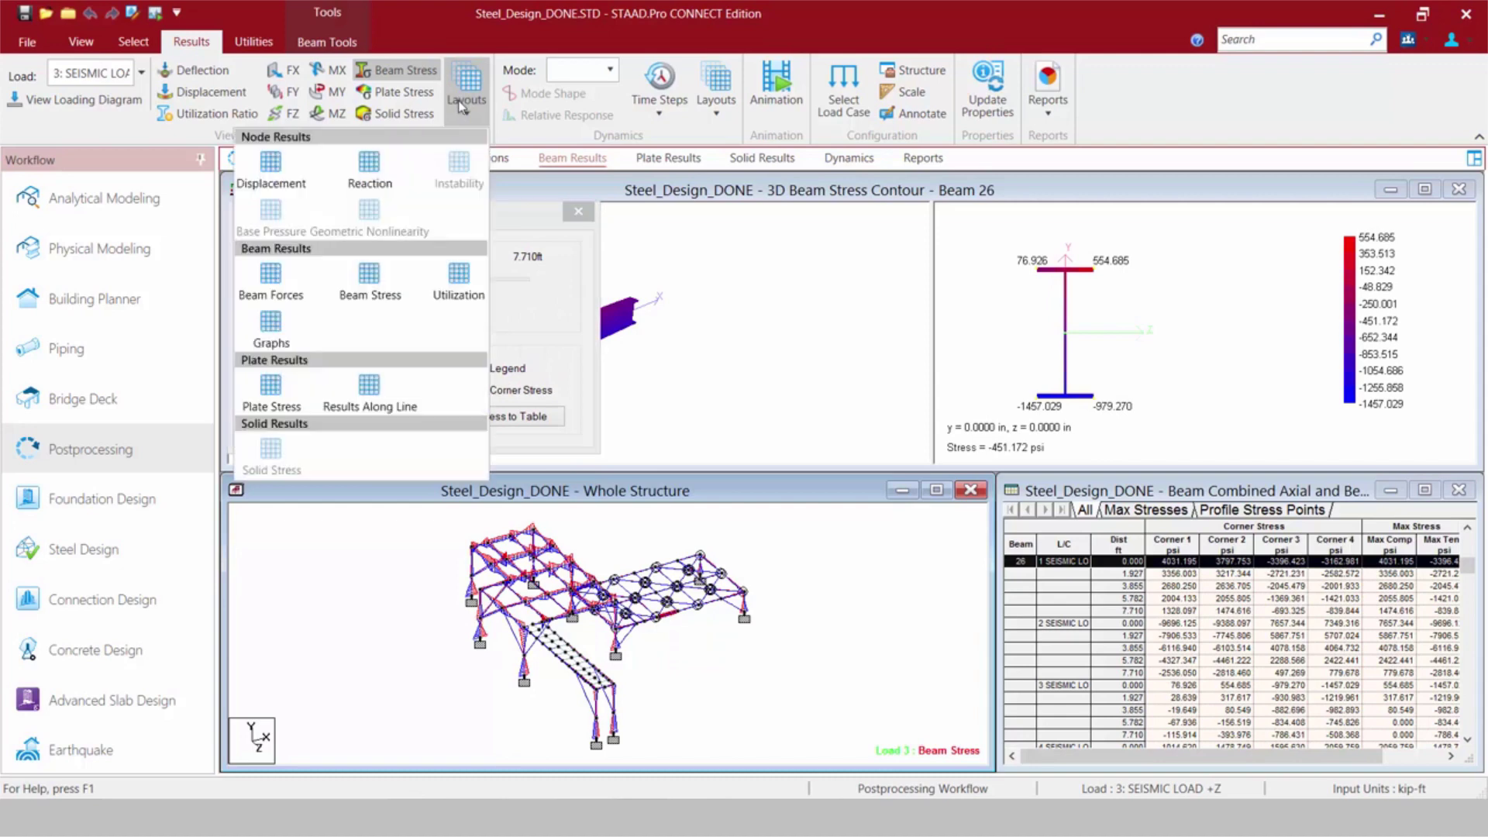
- Show the Utilization layout and confirm the Failed Members list is empty
{"action": "left_click", "coordinate": [457, 286]}
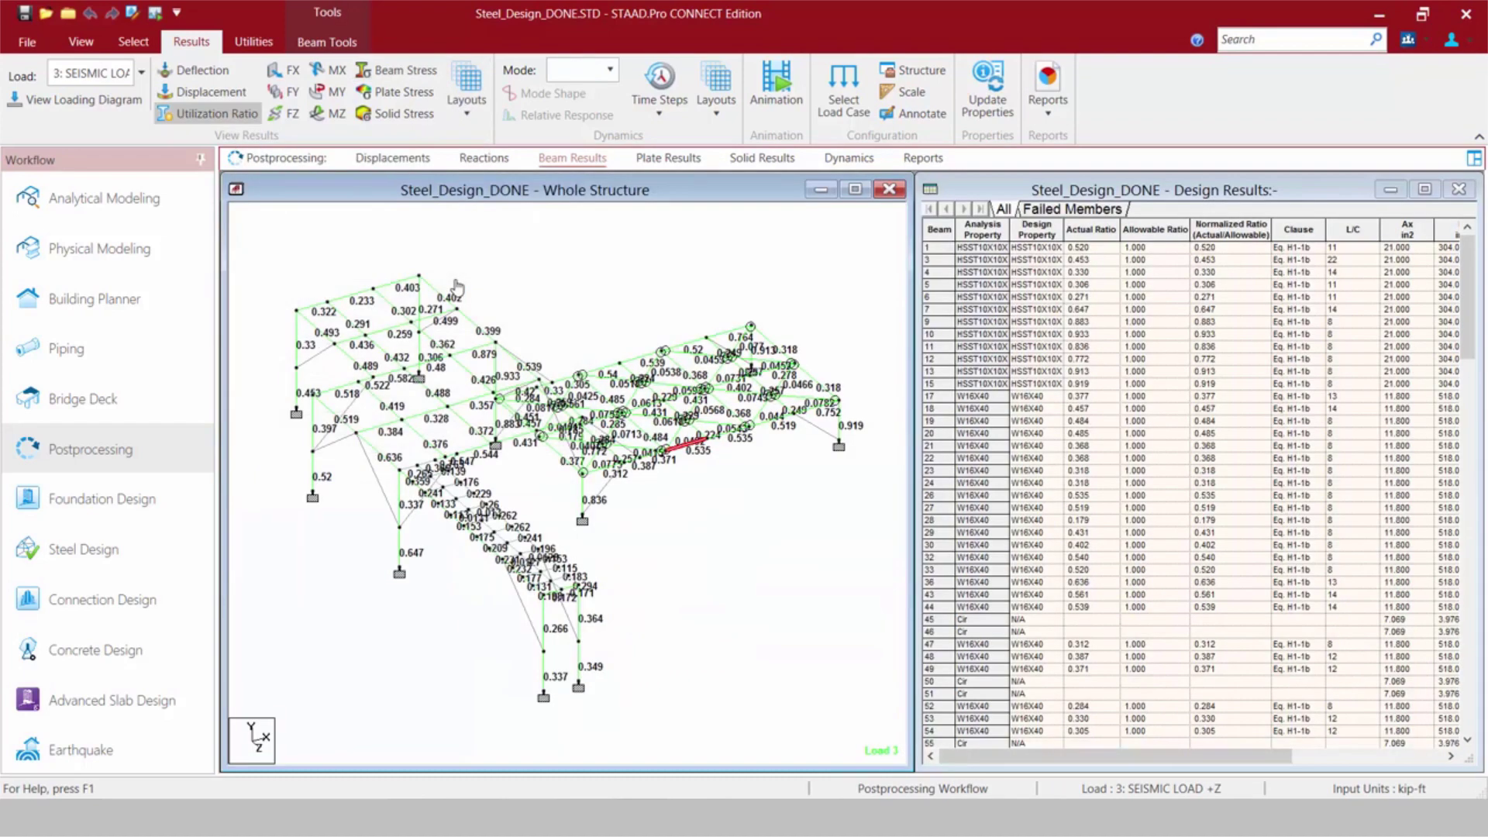
{"action": "left_click", "coordinate": [646, 270]}
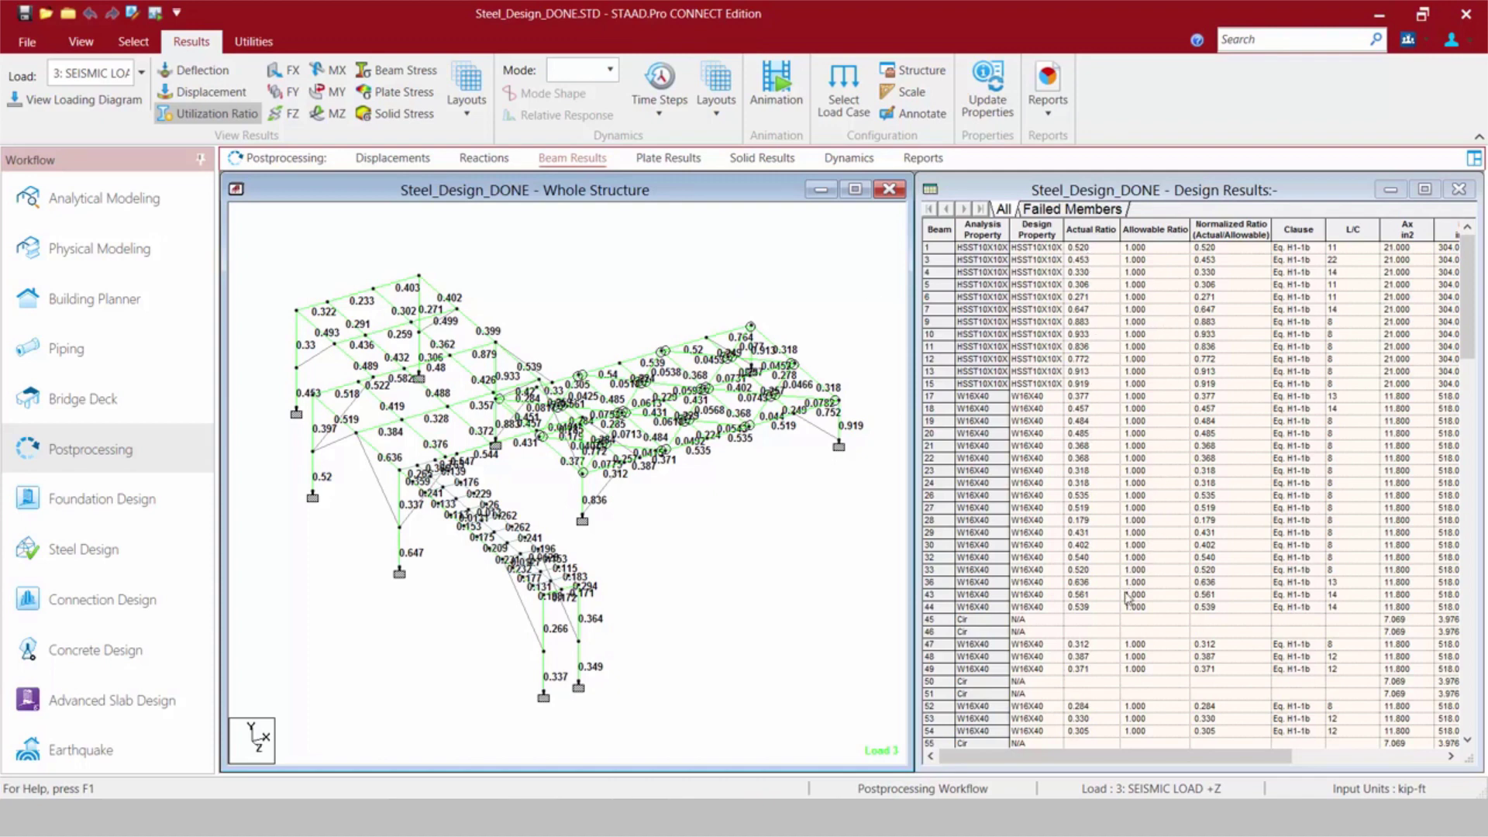
{"action": "left_click", "coordinate": [1063, 211]}
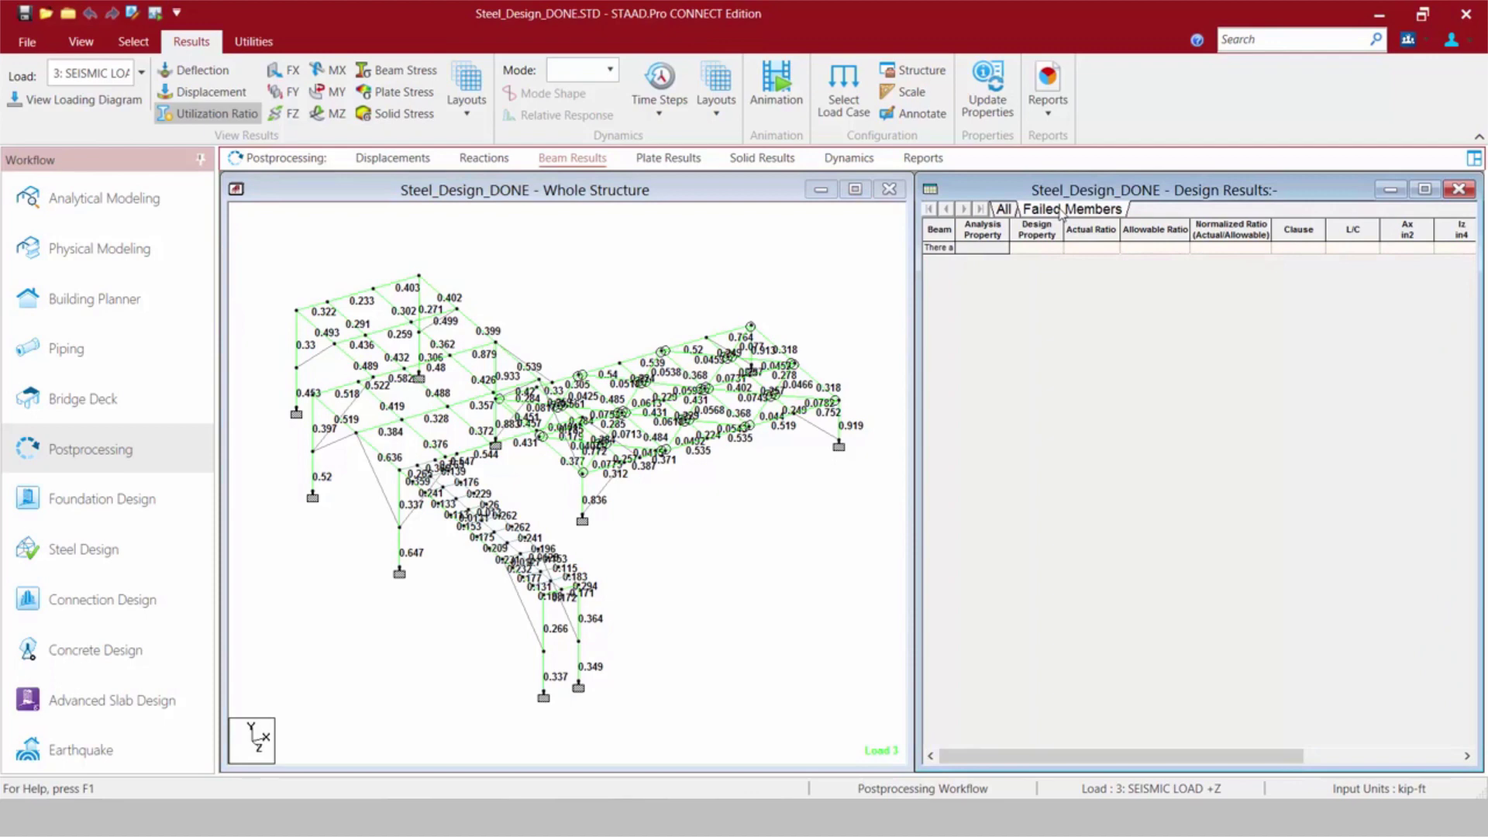
{"action": "left_click", "coordinate": [1002, 209]}
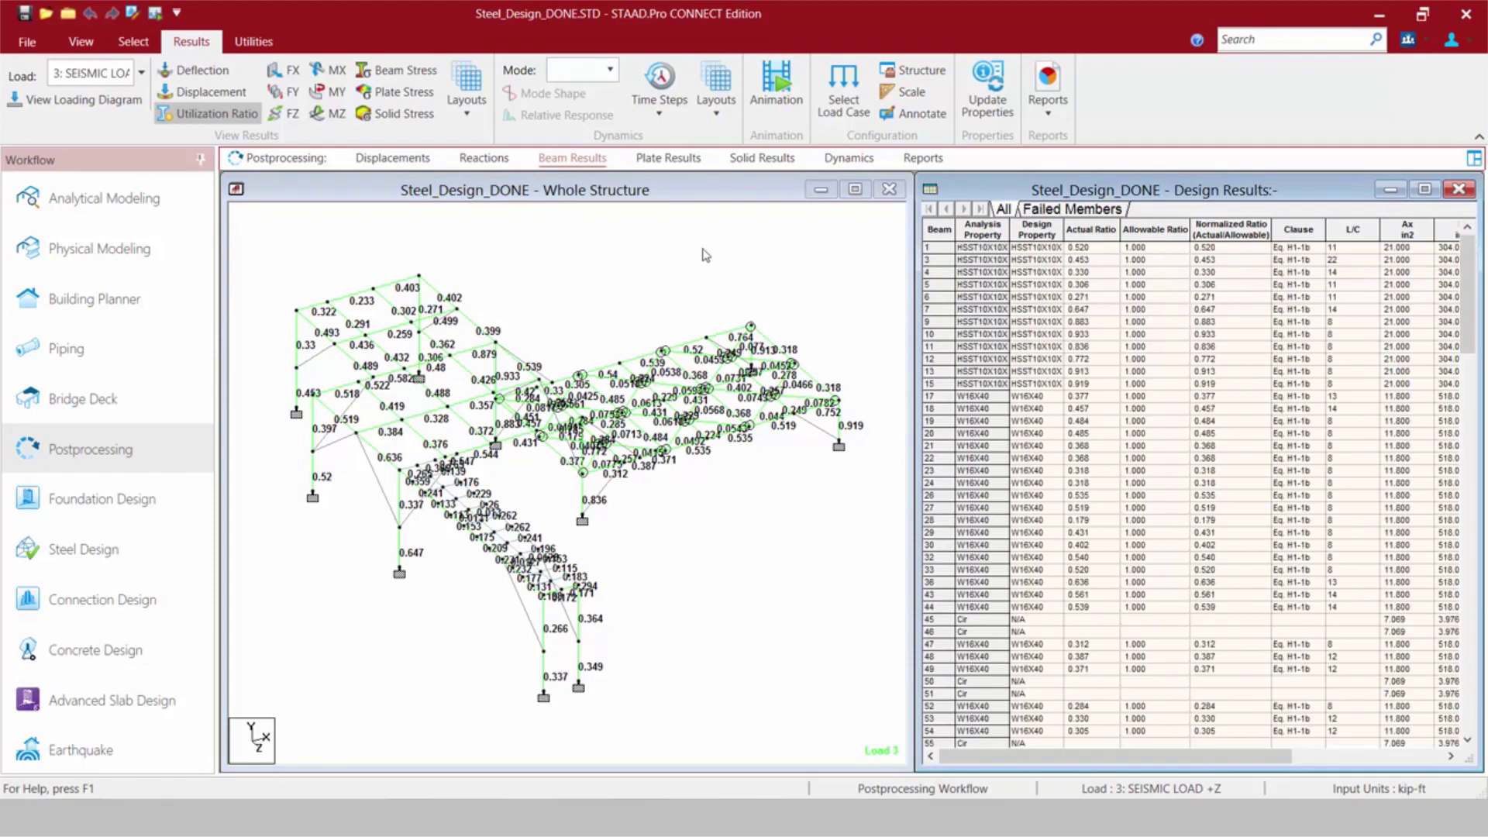
{"action": "left_click", "coordinate": [465, 101]}
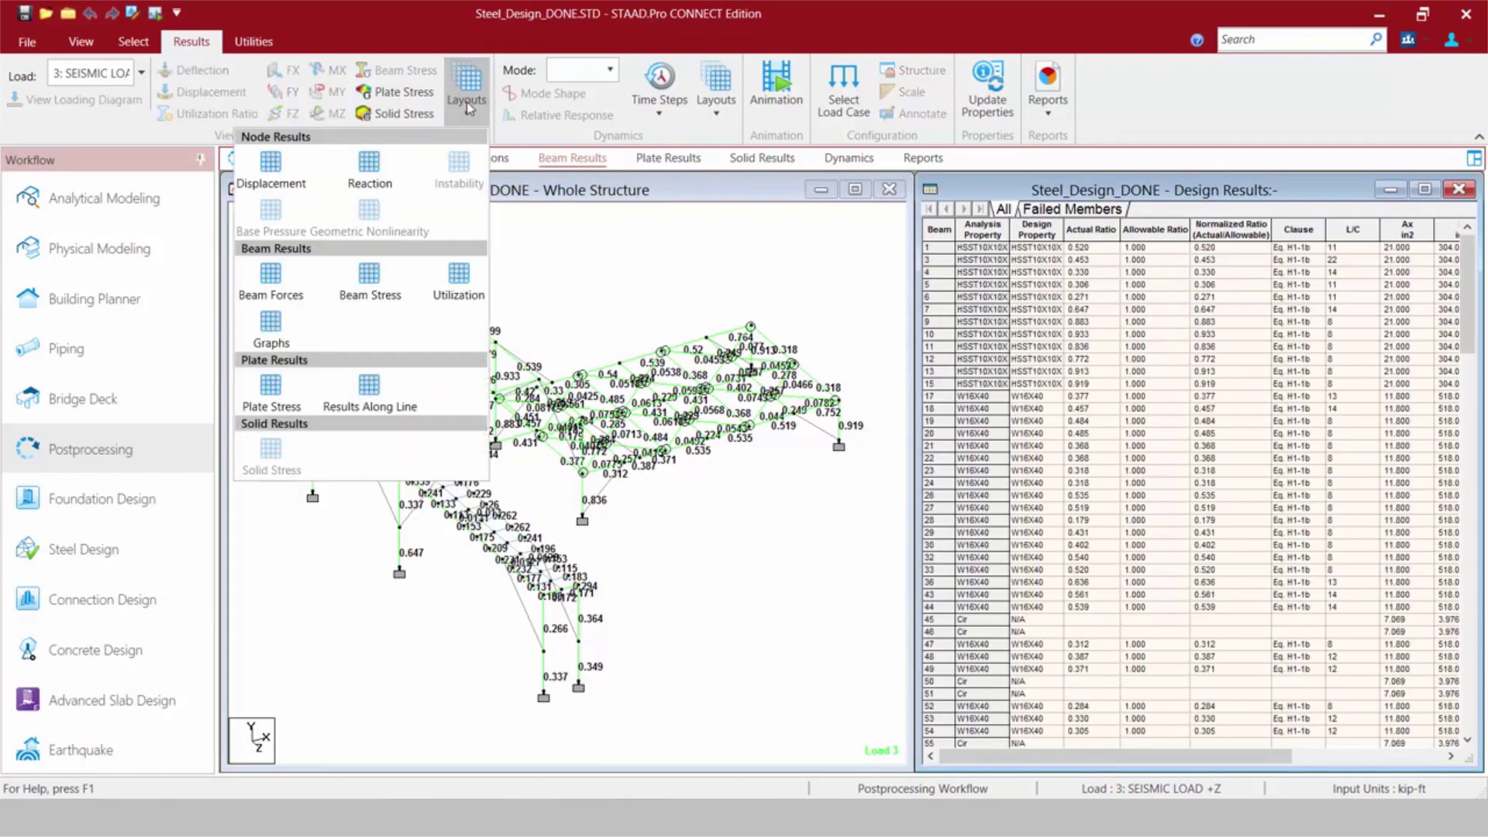
- Graph a roof beam's moment, shear and axial forces, then return to Beam Results
{"action": "left_click", "coordinate": [272, 323]}
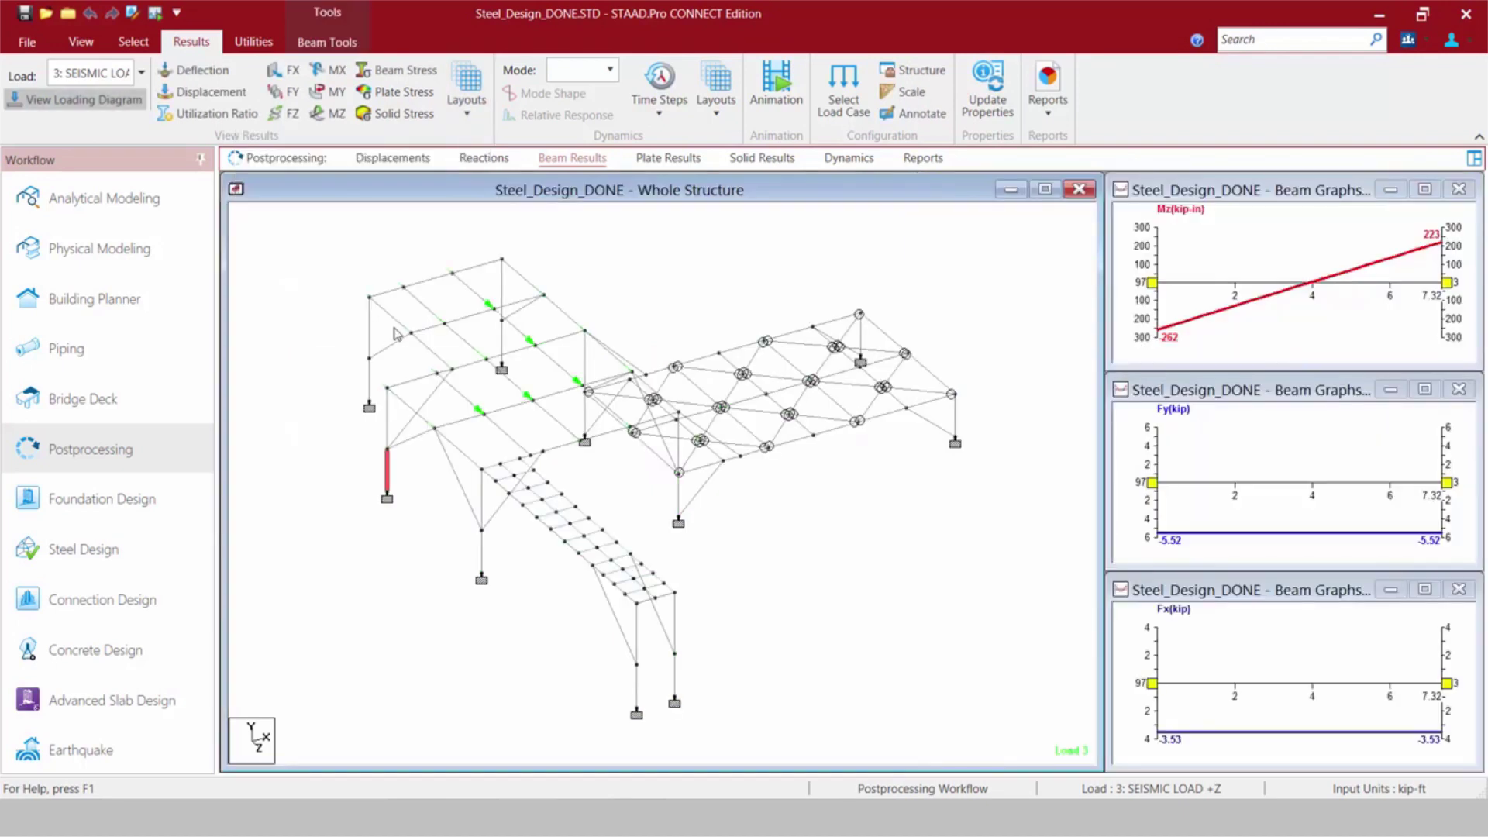
{"action": "left_click", "coordinate": [737, 350]}
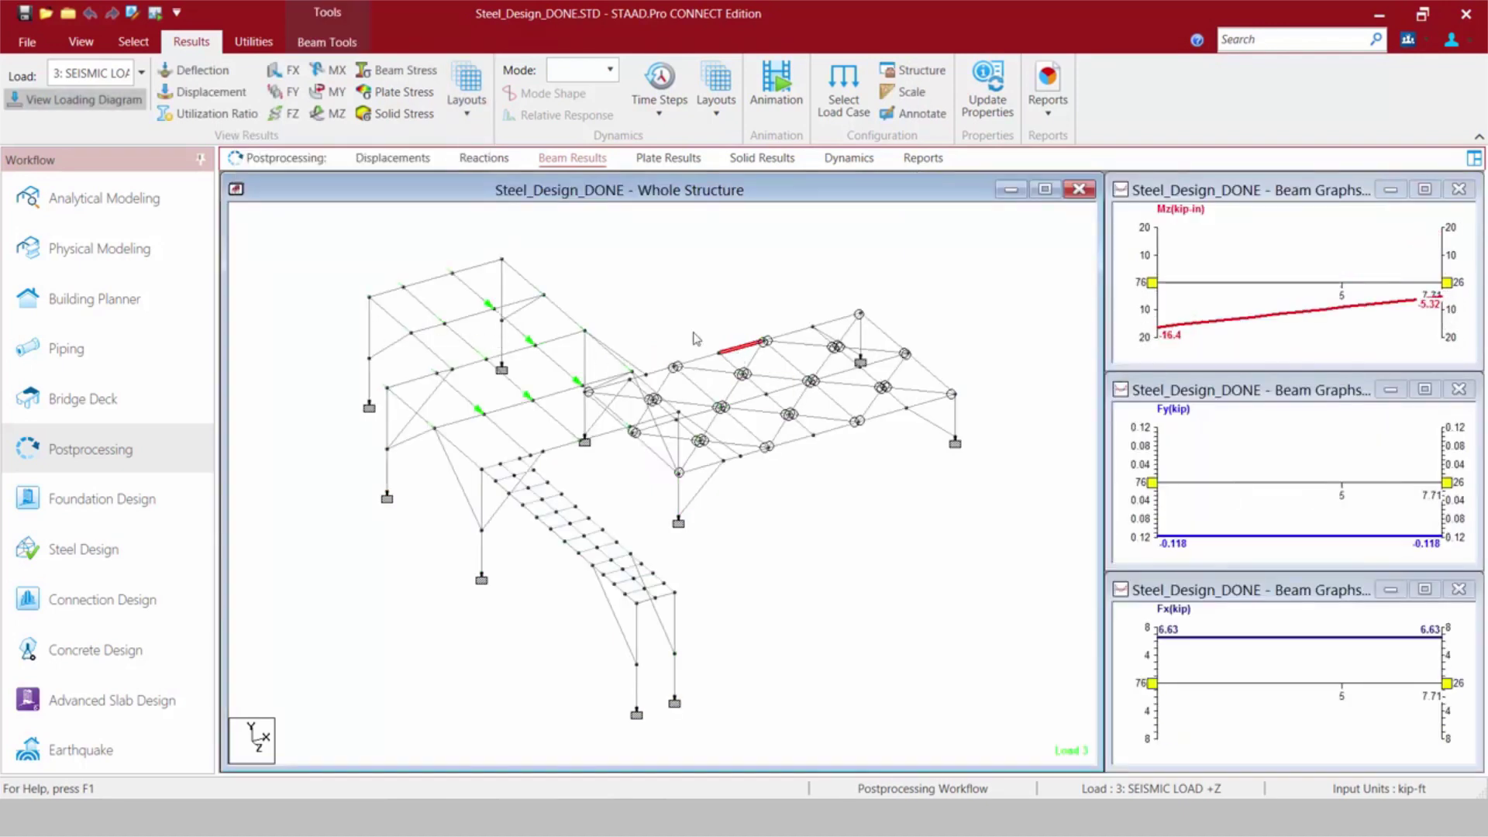
{"action": "left_click", "coordinate": [575, 160]}
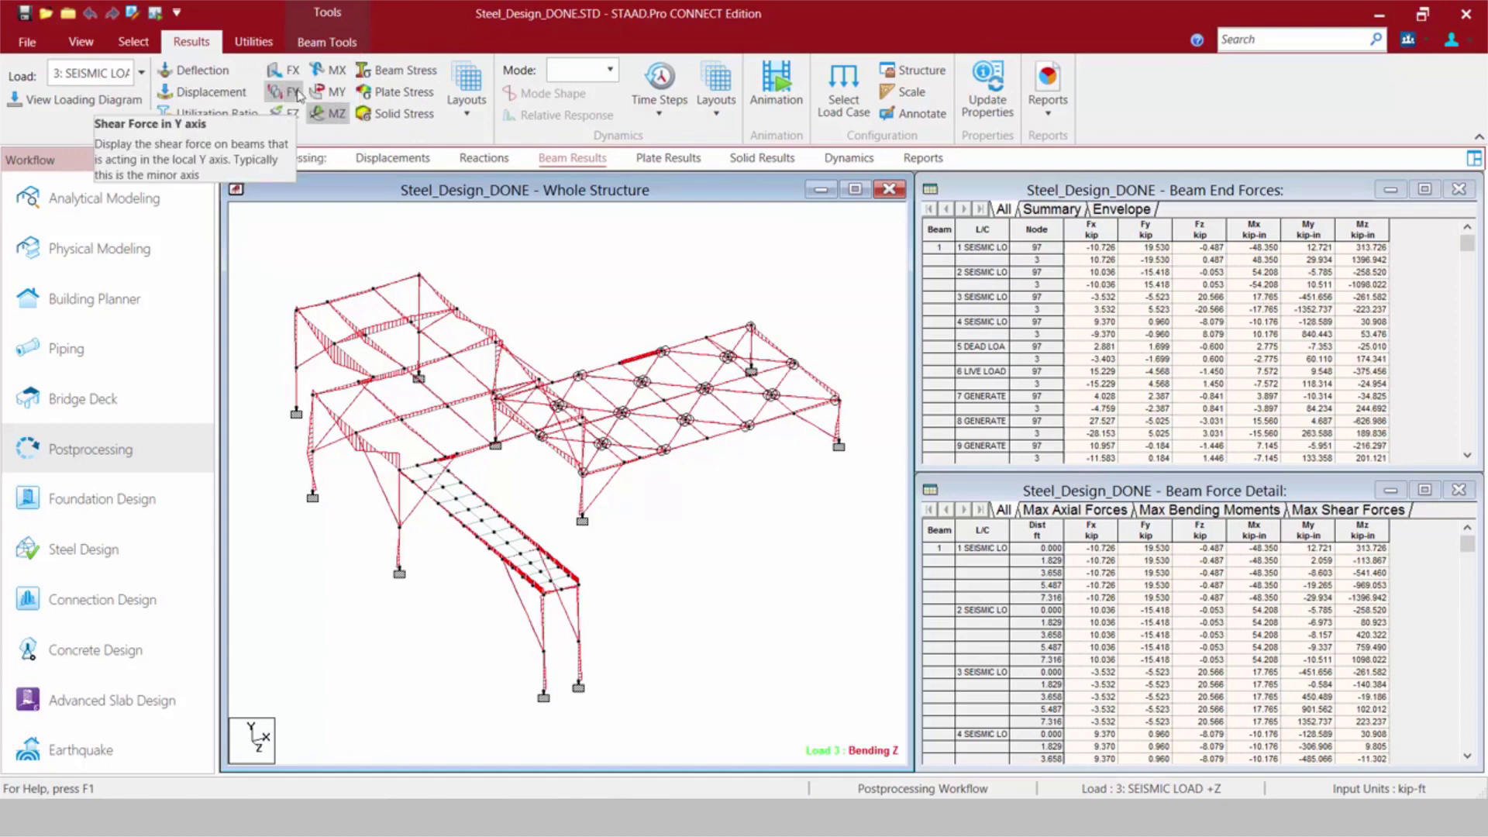
- Turn off the MX, MY and MZ diagrams and show beam 147 in the force tables
{"action": "left_click", "coordinate": [325, 72]}
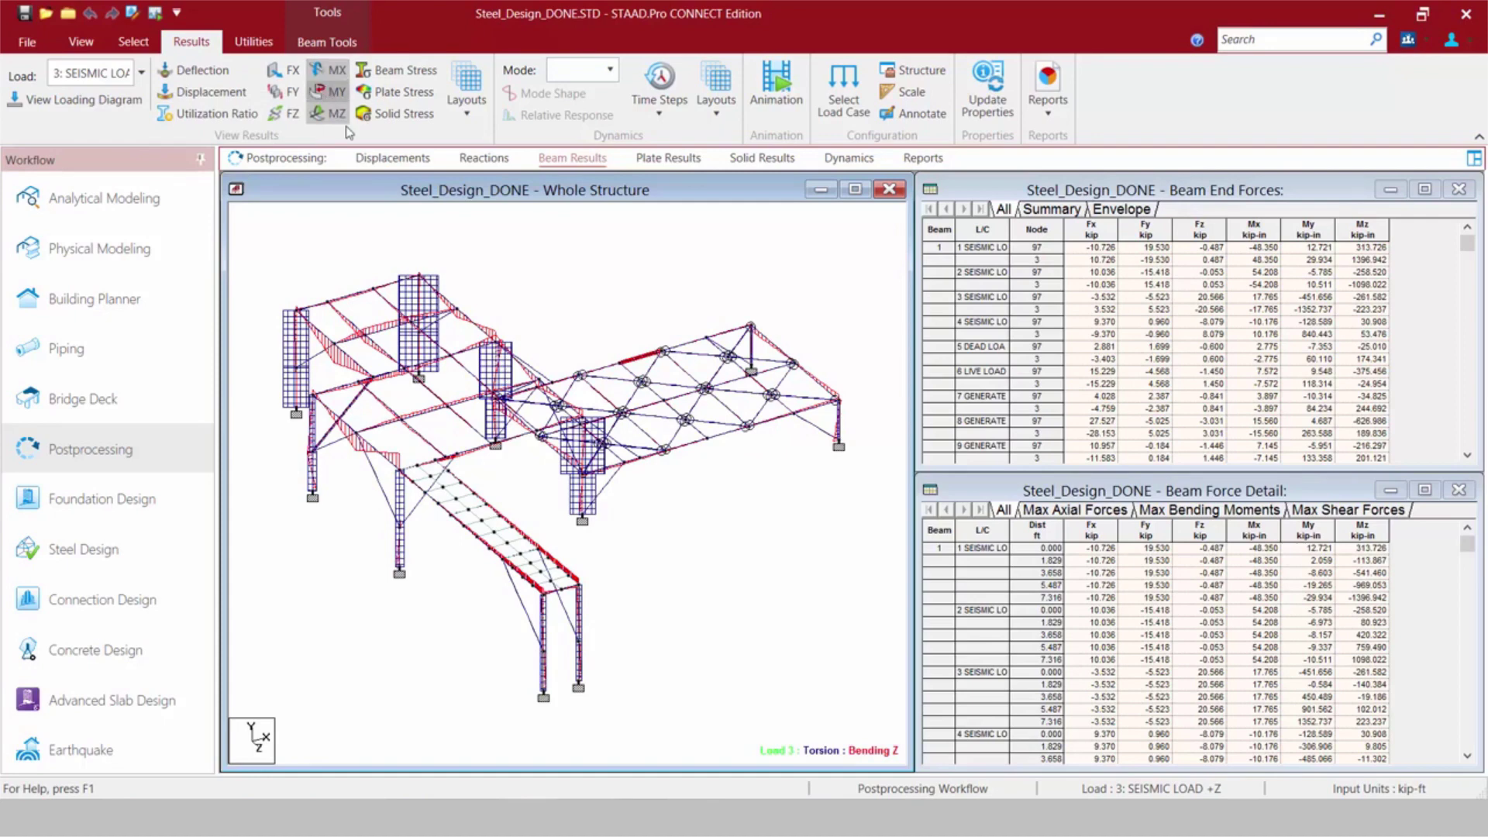
{"action": "left_click", "coordinate": [330, 91]}
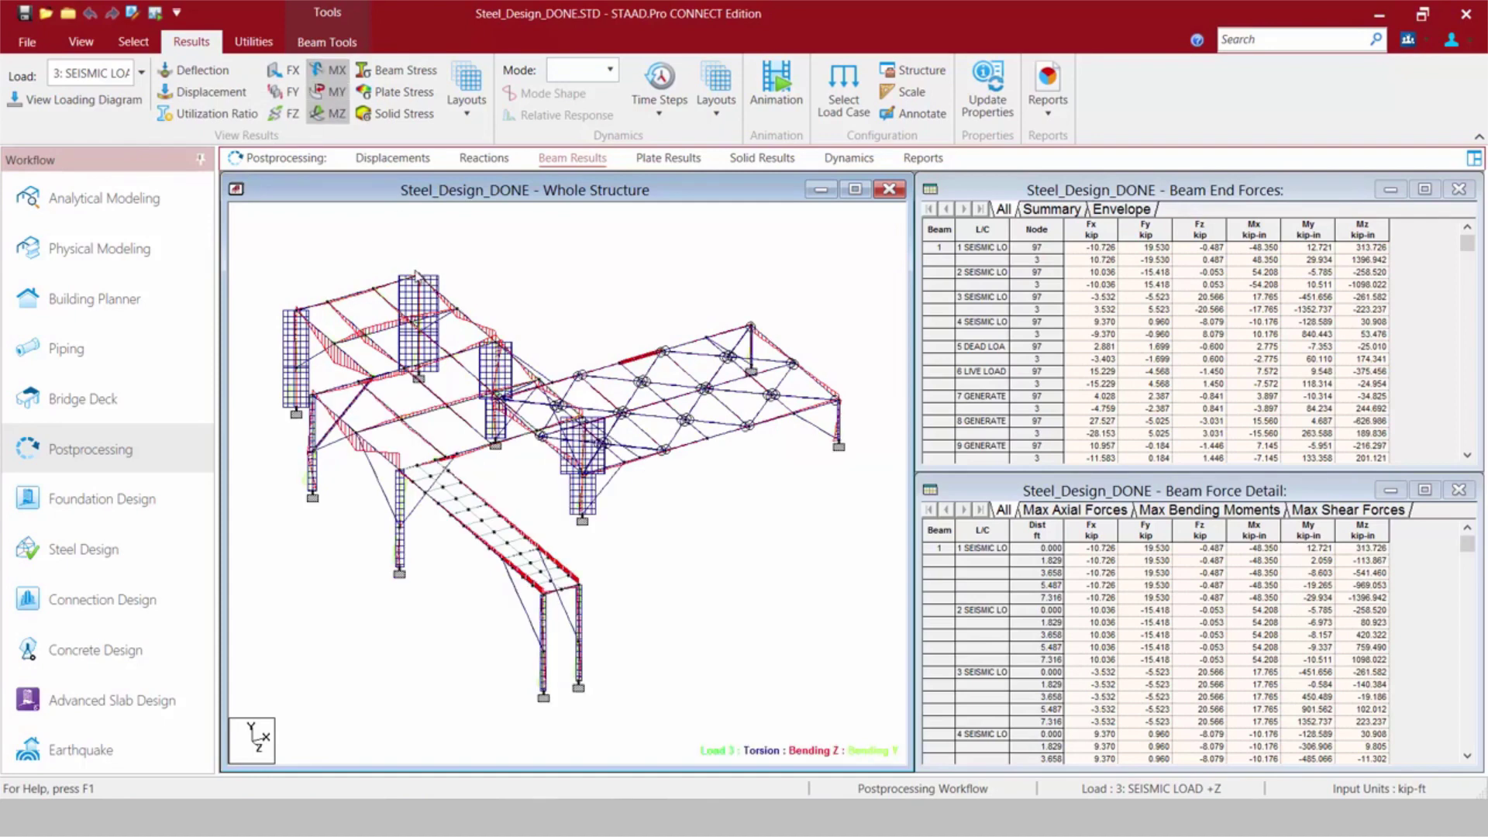
{"action": "left_click", "coordinate": [323, 114]}
{"action": "left_click", "coordinate": [317, 72]}
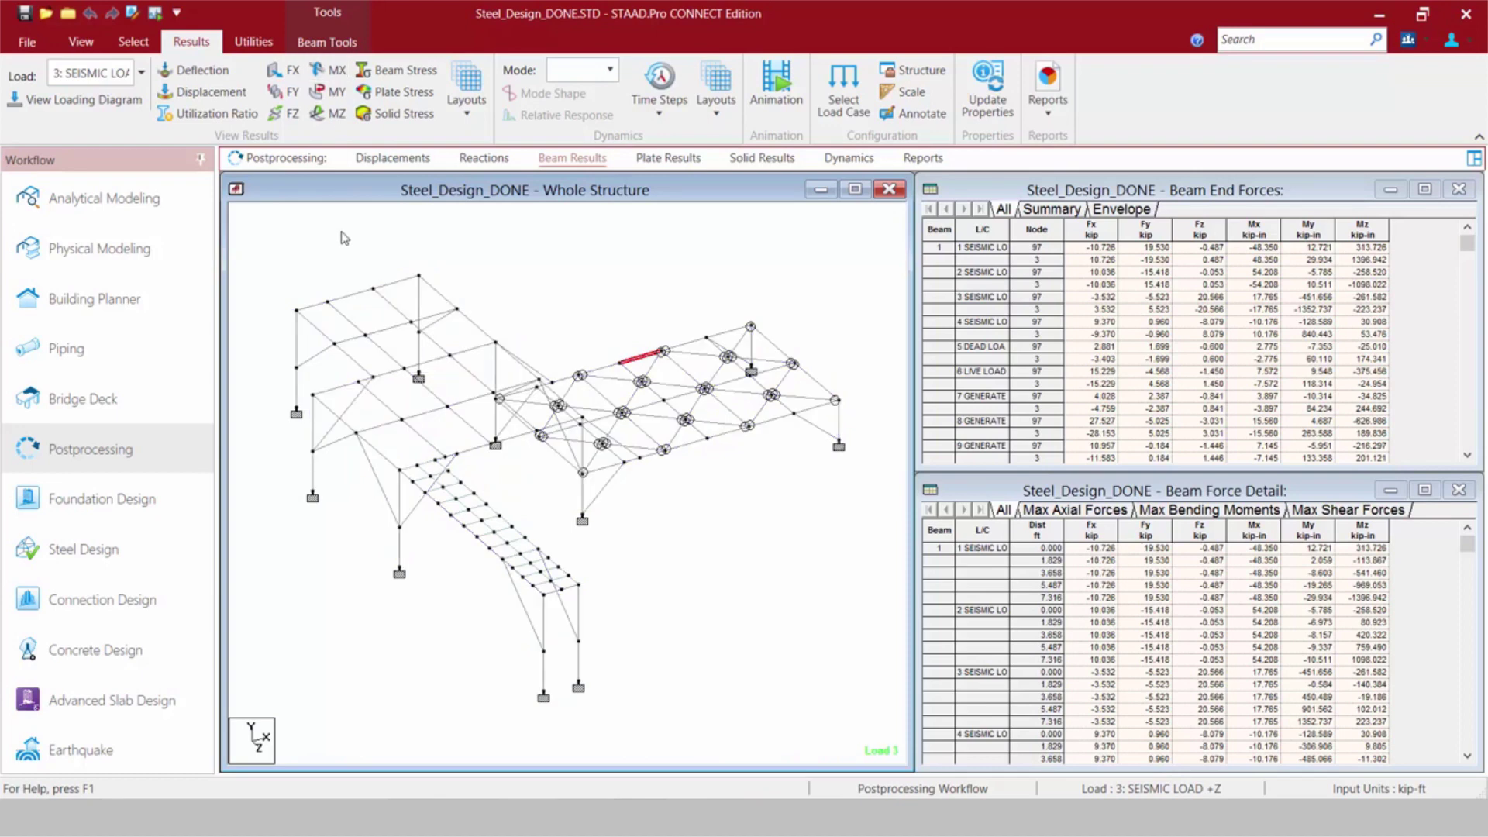
{"action": "left_click", "coordinate": [338, 233]}
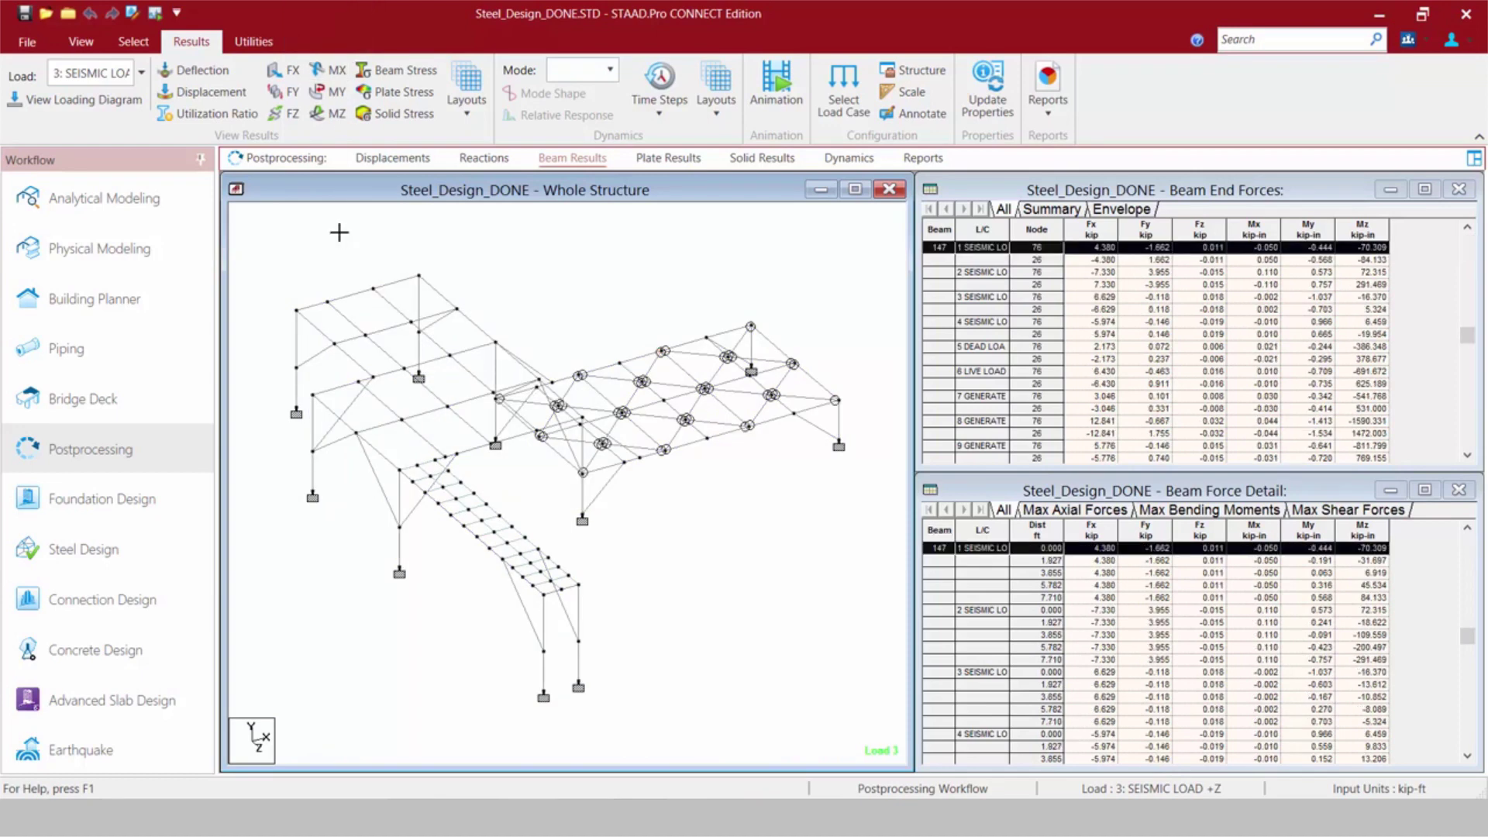
- Review the diagram label and loads/results display settings, then cancel without changes
{"action": "left_click", "coordinate": [82, 42]}
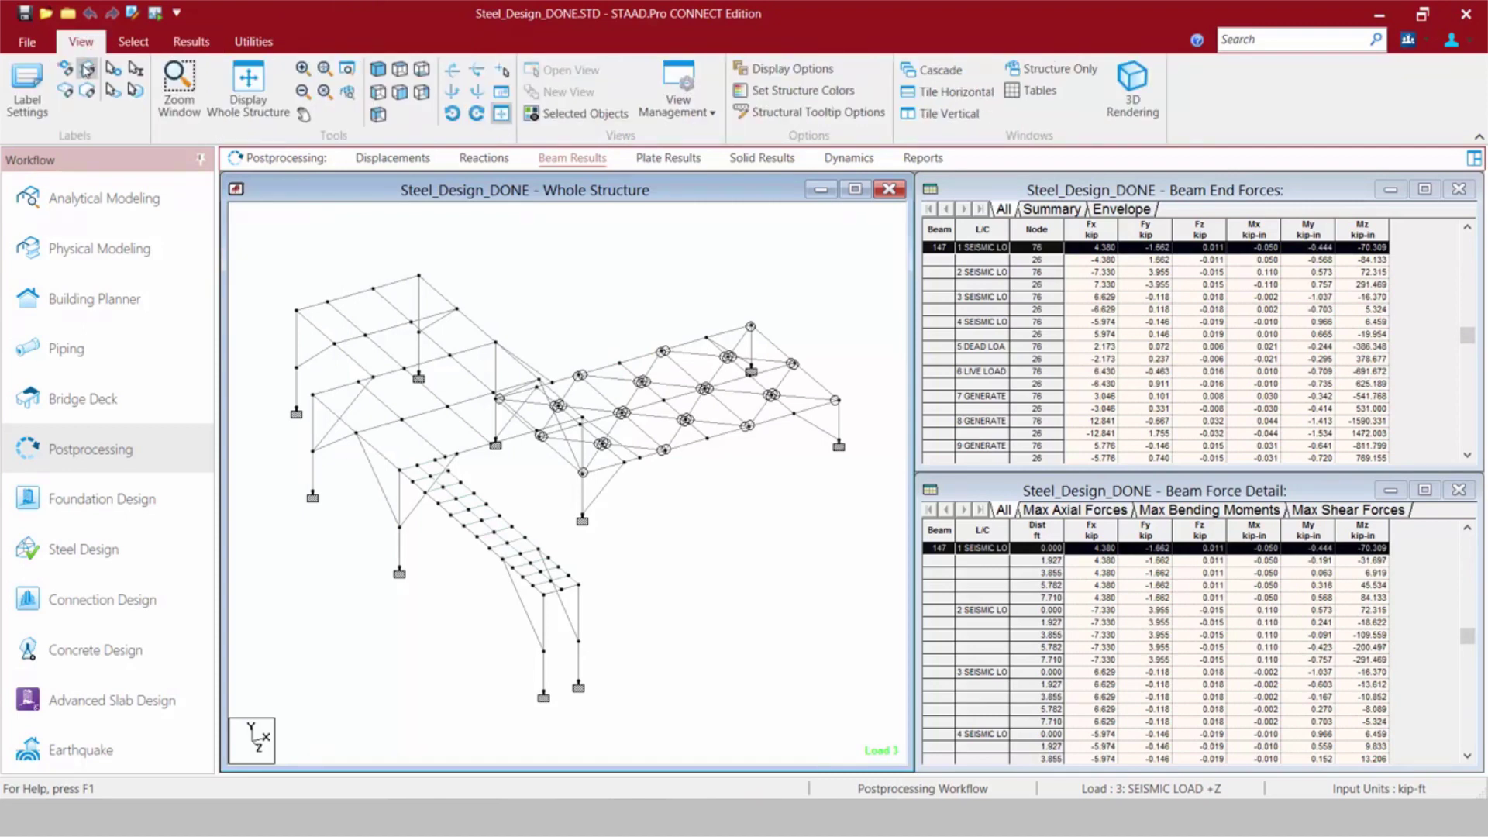
{"action": "left_click", "coordinate": [28, 116]}
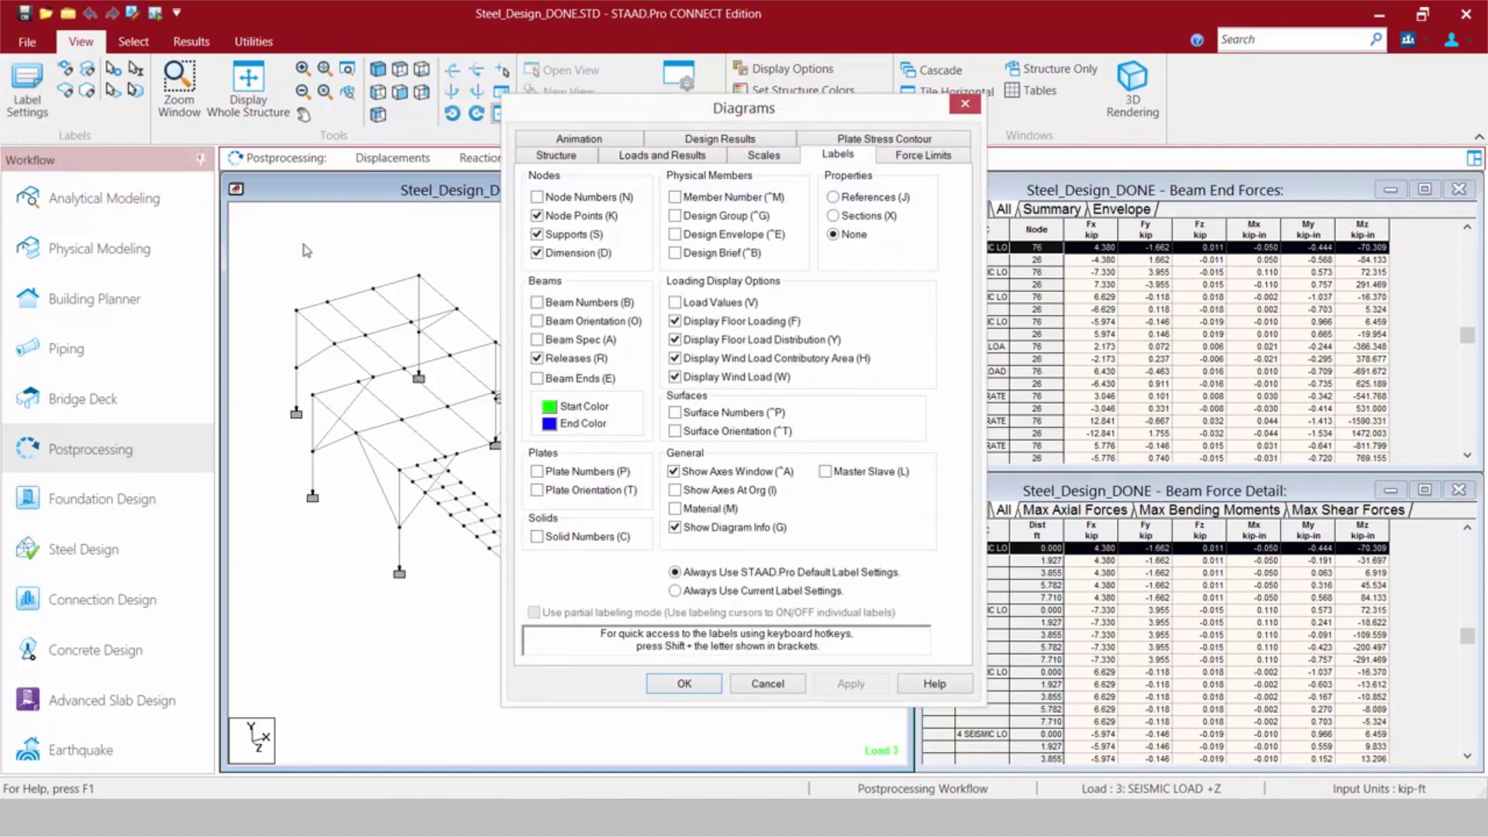
{"action": "left_click", "coordinate": [631, 158]}
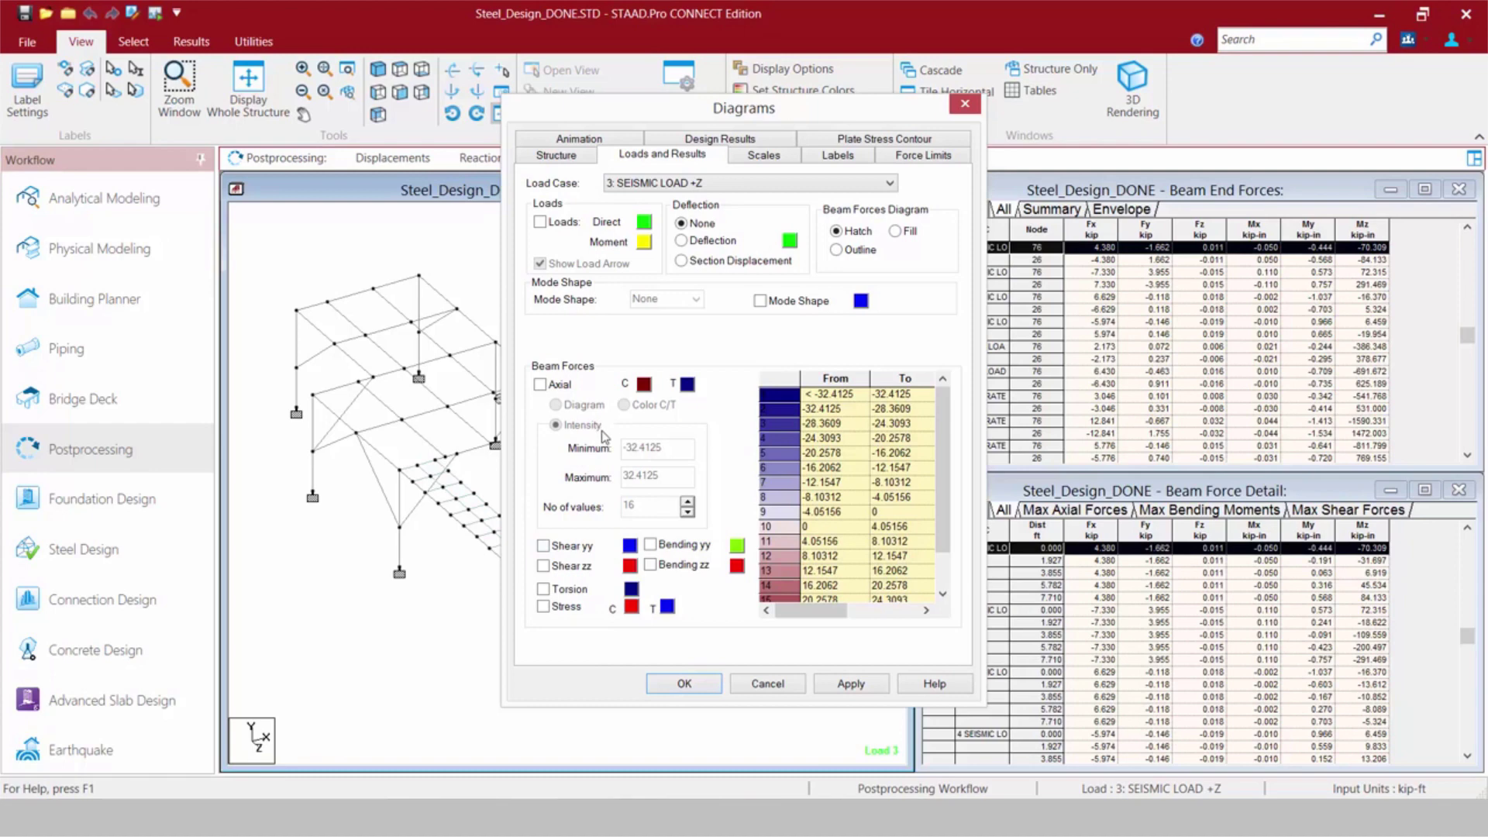
{"action": "left_click", "coordinate": [767, 684]}
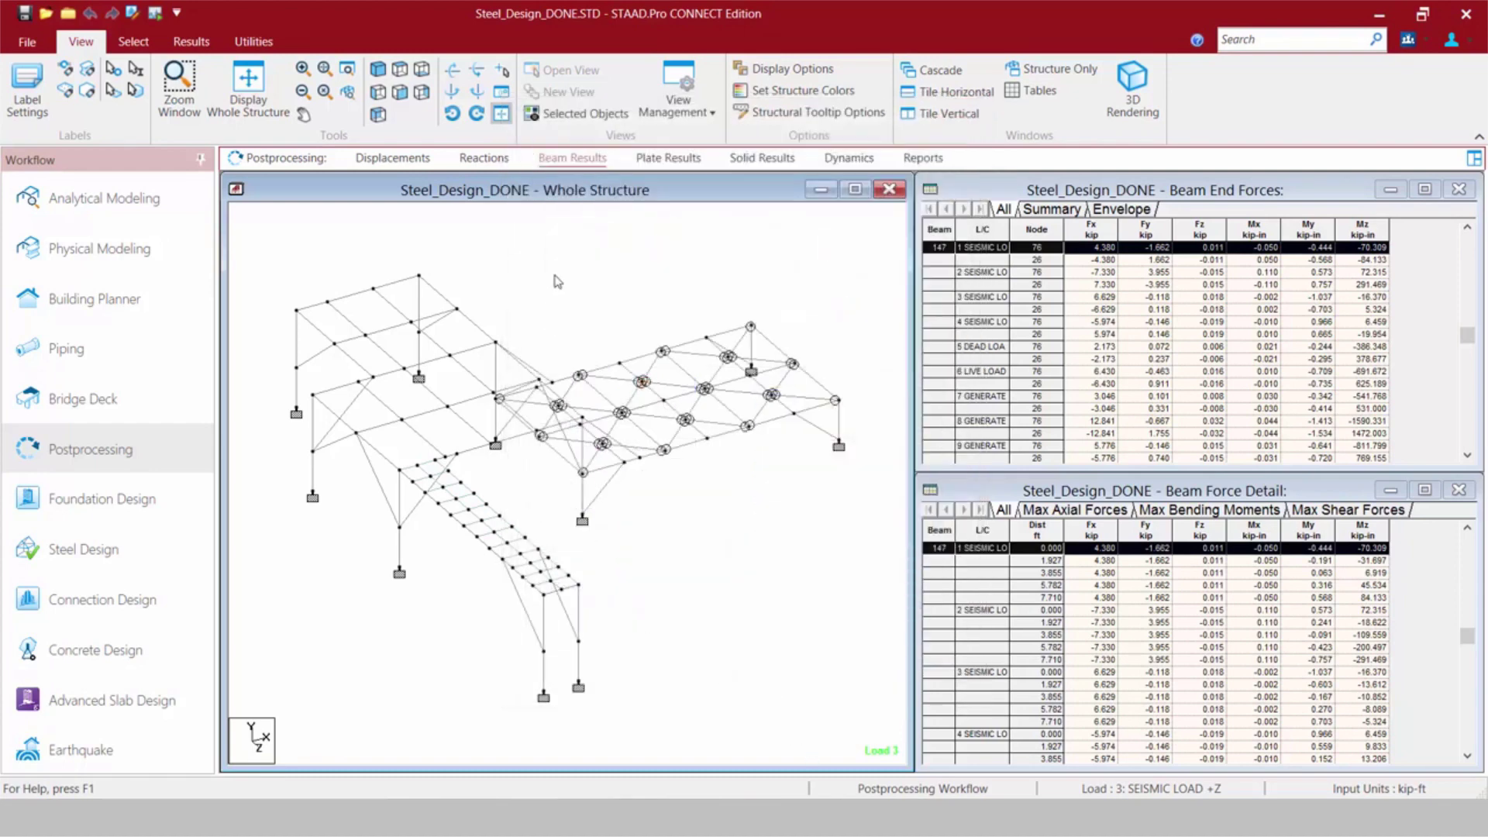
{"action": "right_click", "coordinate": [555, 282]}
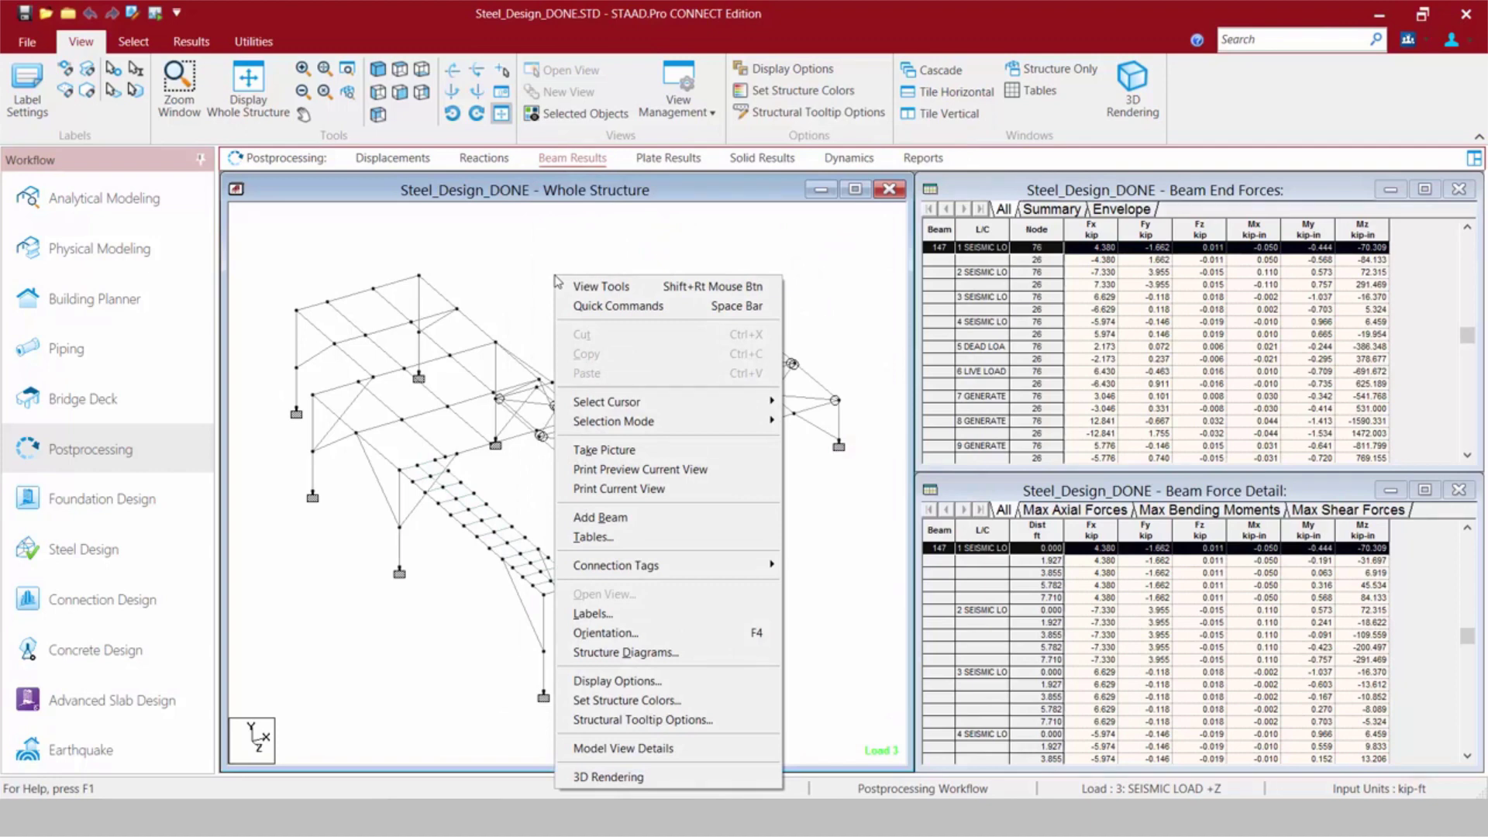
{"action": "left_click", "coordinate": [625, 653]}
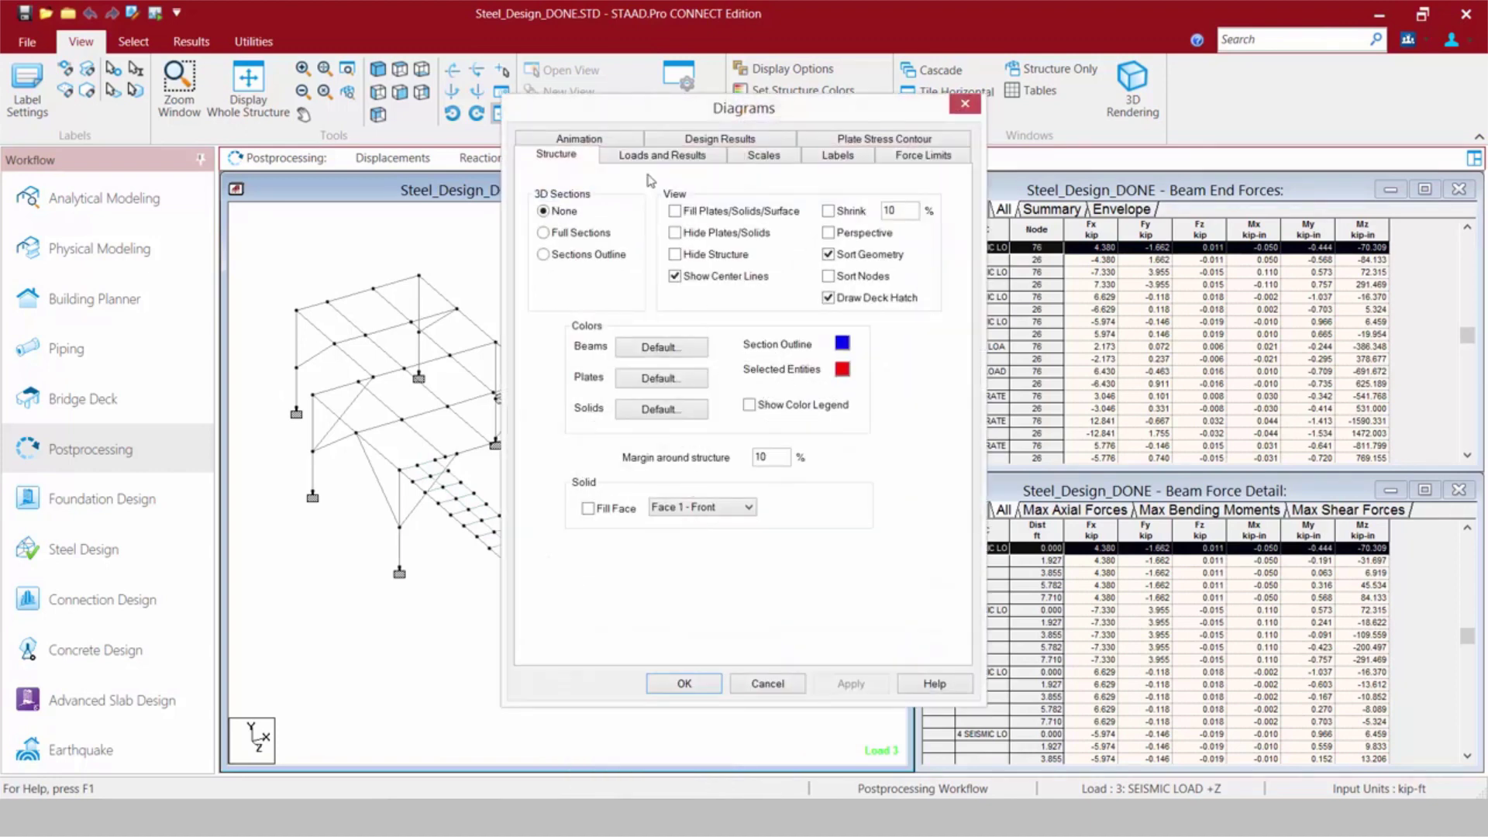
{"action": "left_click", "coordinate": [652, 159]}
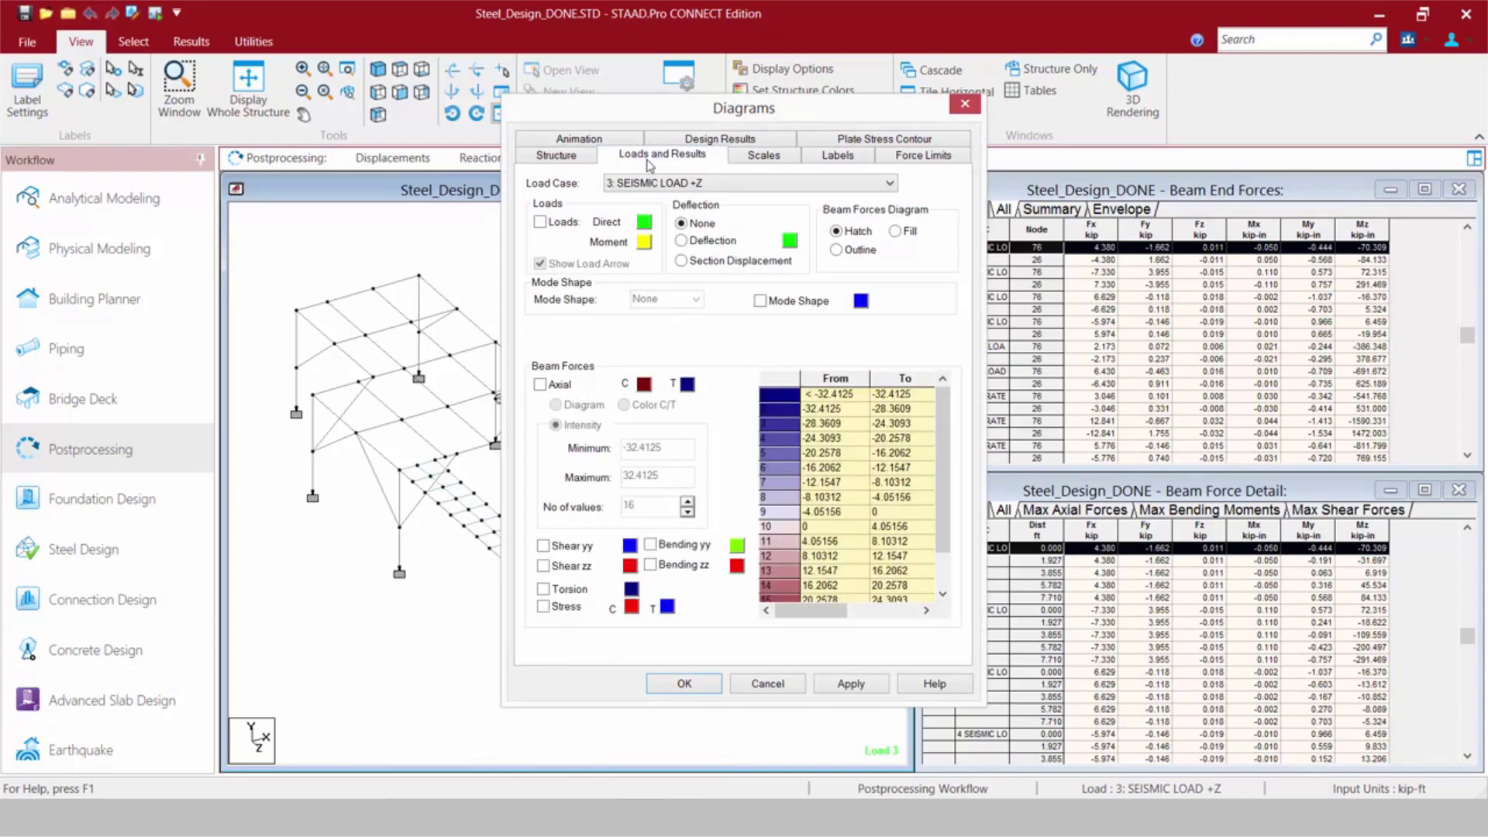
{"action": "left_click", "coordinate": [766, 686]}
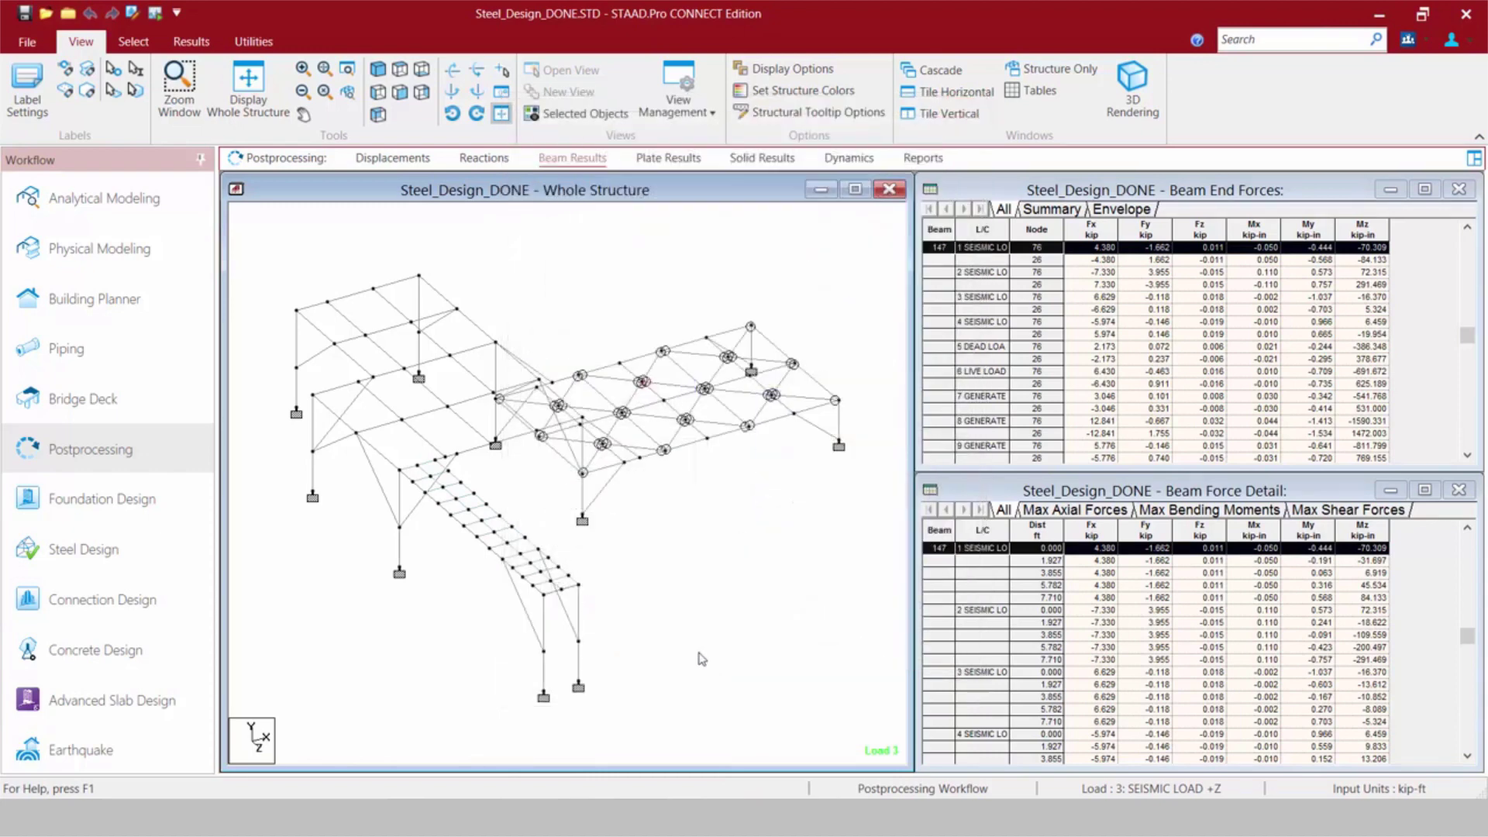
- Switch to the Plate Results page and choose the Plate Stress layout
{"action": "left_click", "coordinate": [190, 42]}
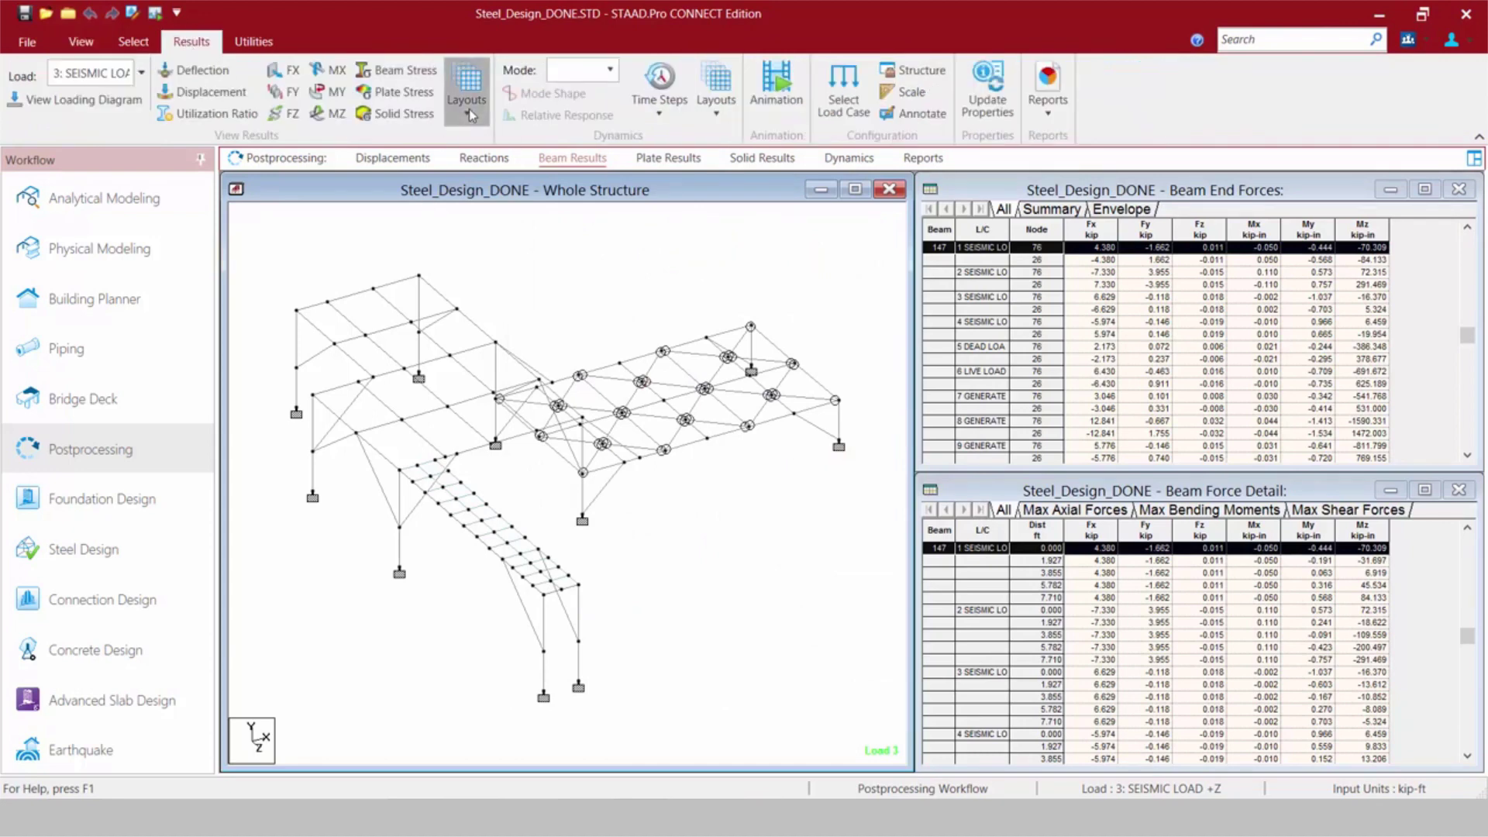
{"action": "left_click", "coordinate": [469, 114]}
{"action": "left_click", "coordinate": [469, 113]}
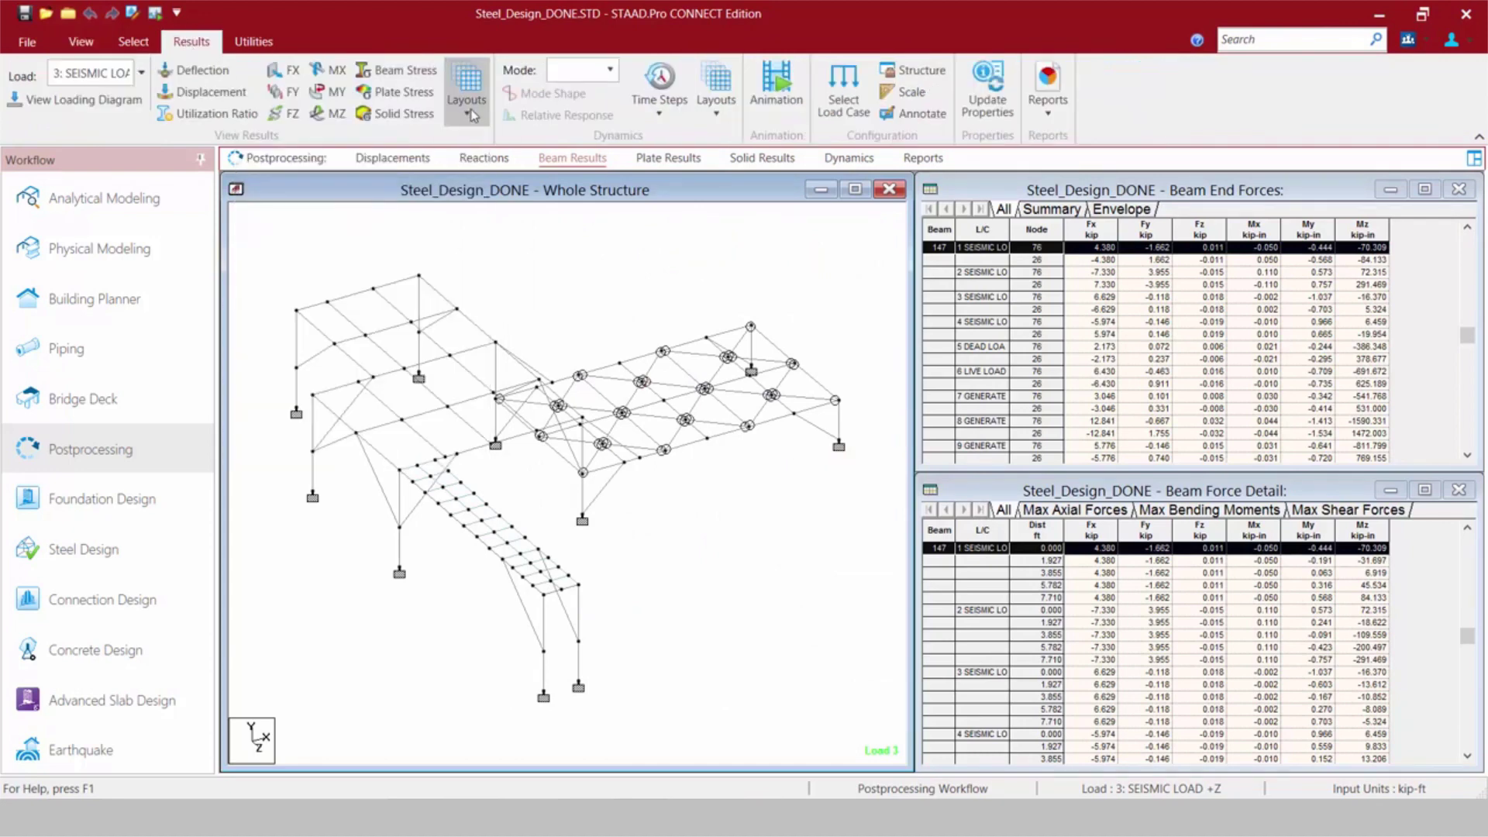
{"action": "left_click", "coordinate": [657, 162]}
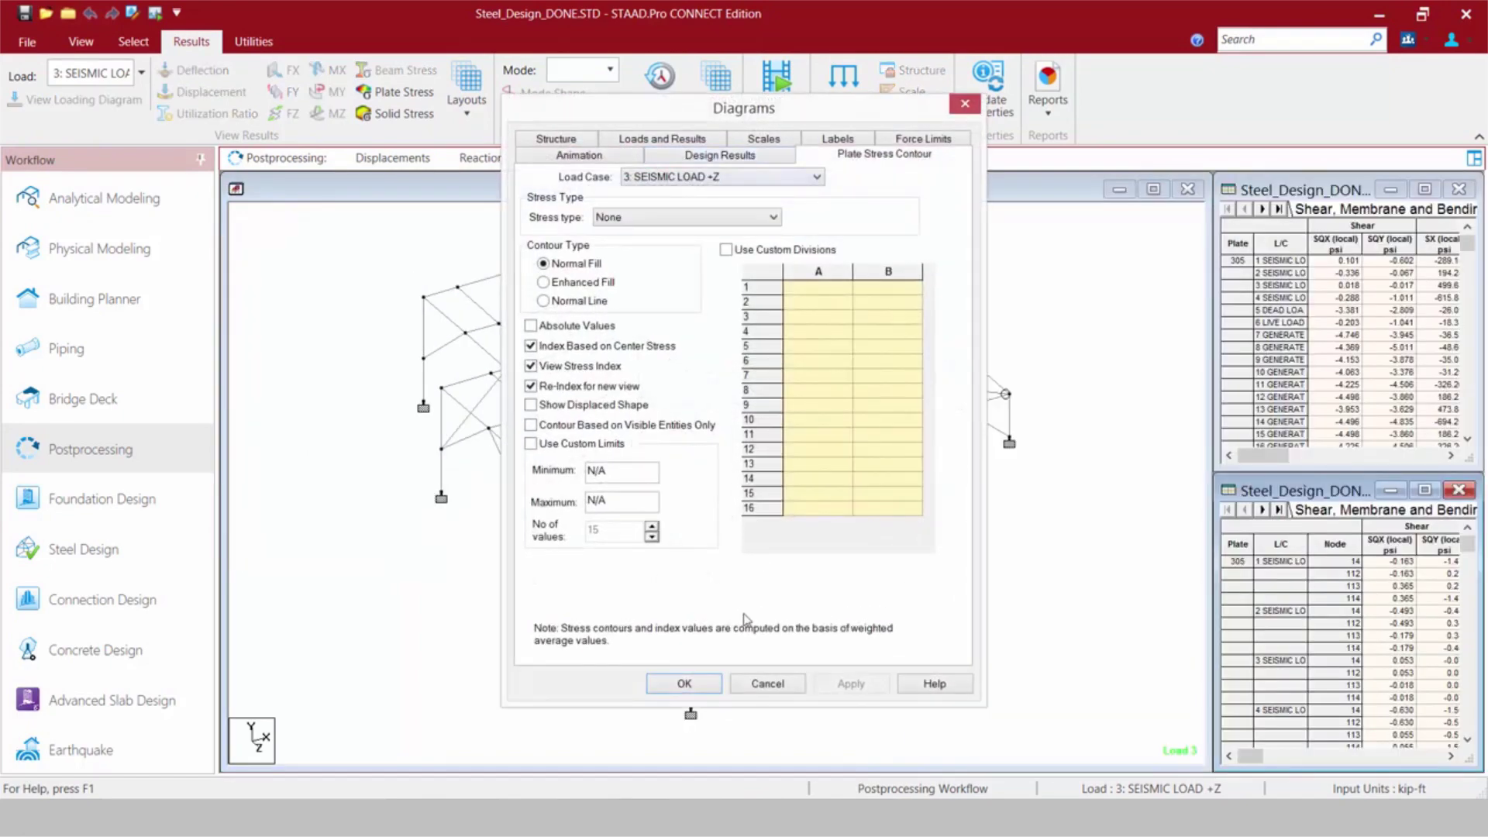
{"action": "left_click", "coordinate": [674, 683]}
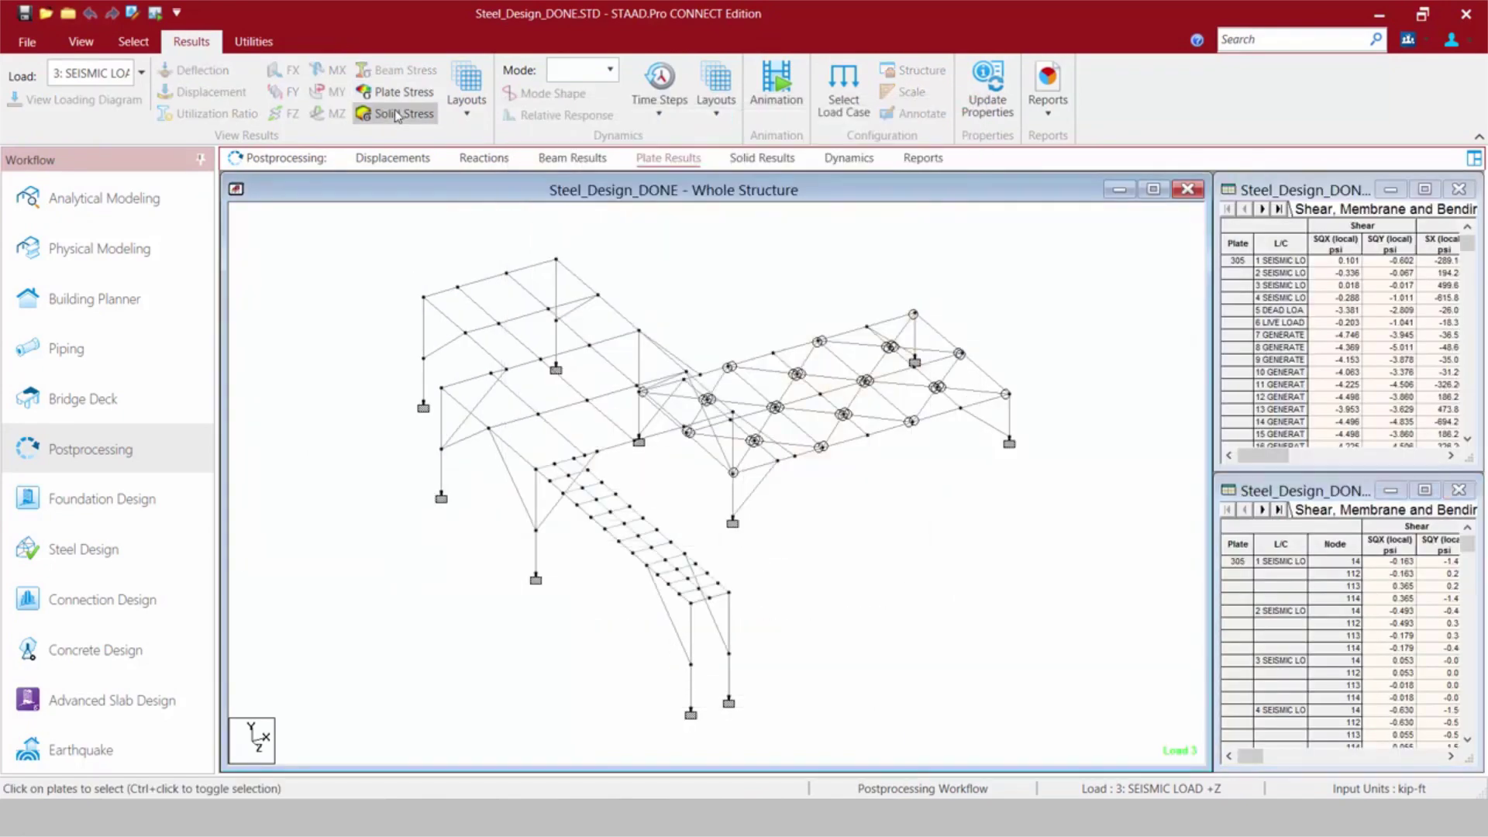
{"action": "left_click", "coordinate": [465, 103]}
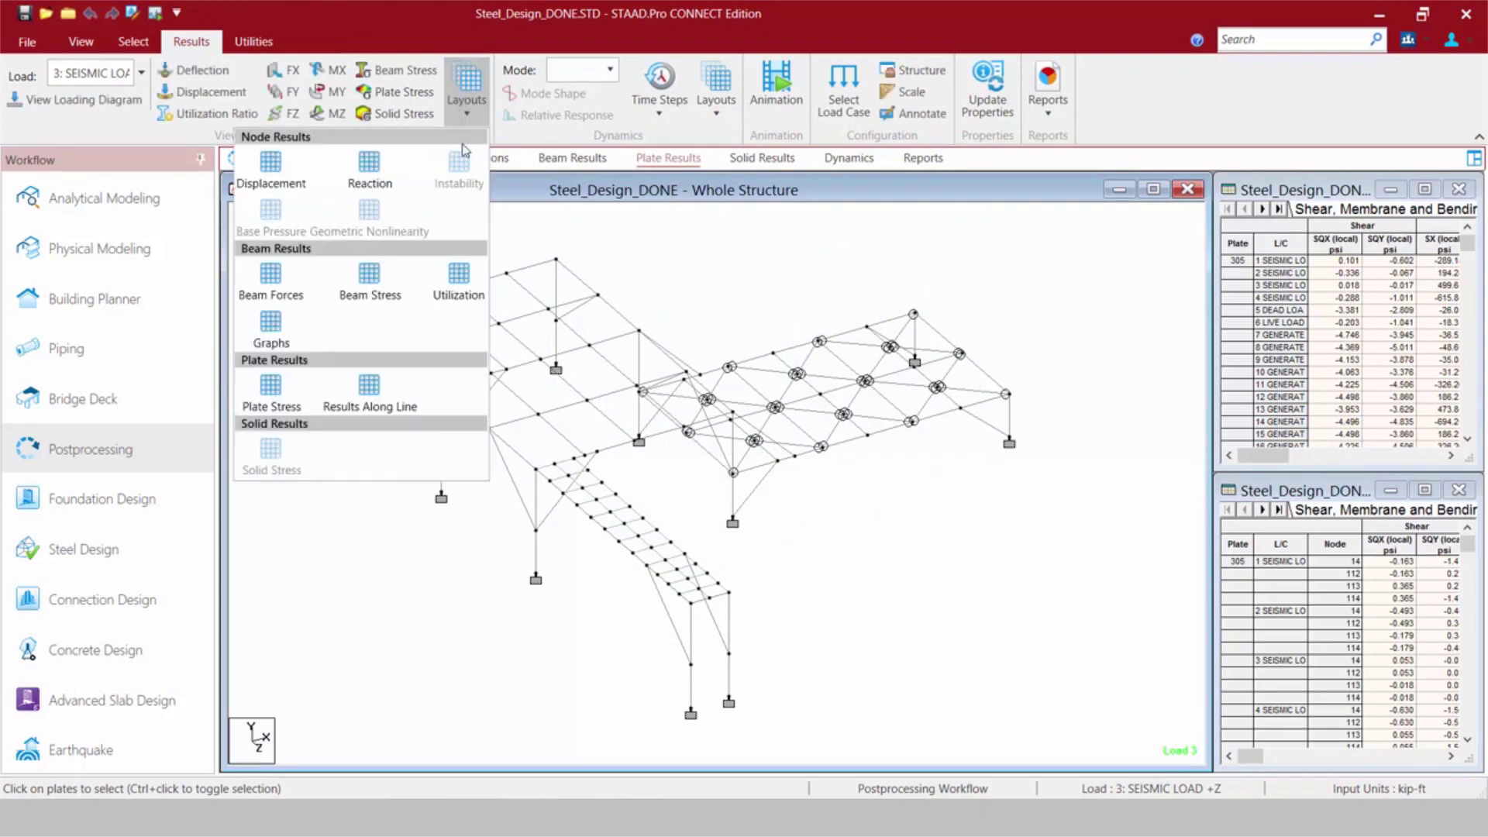
{"action": "left_click", "coordinate": [277, 395]}
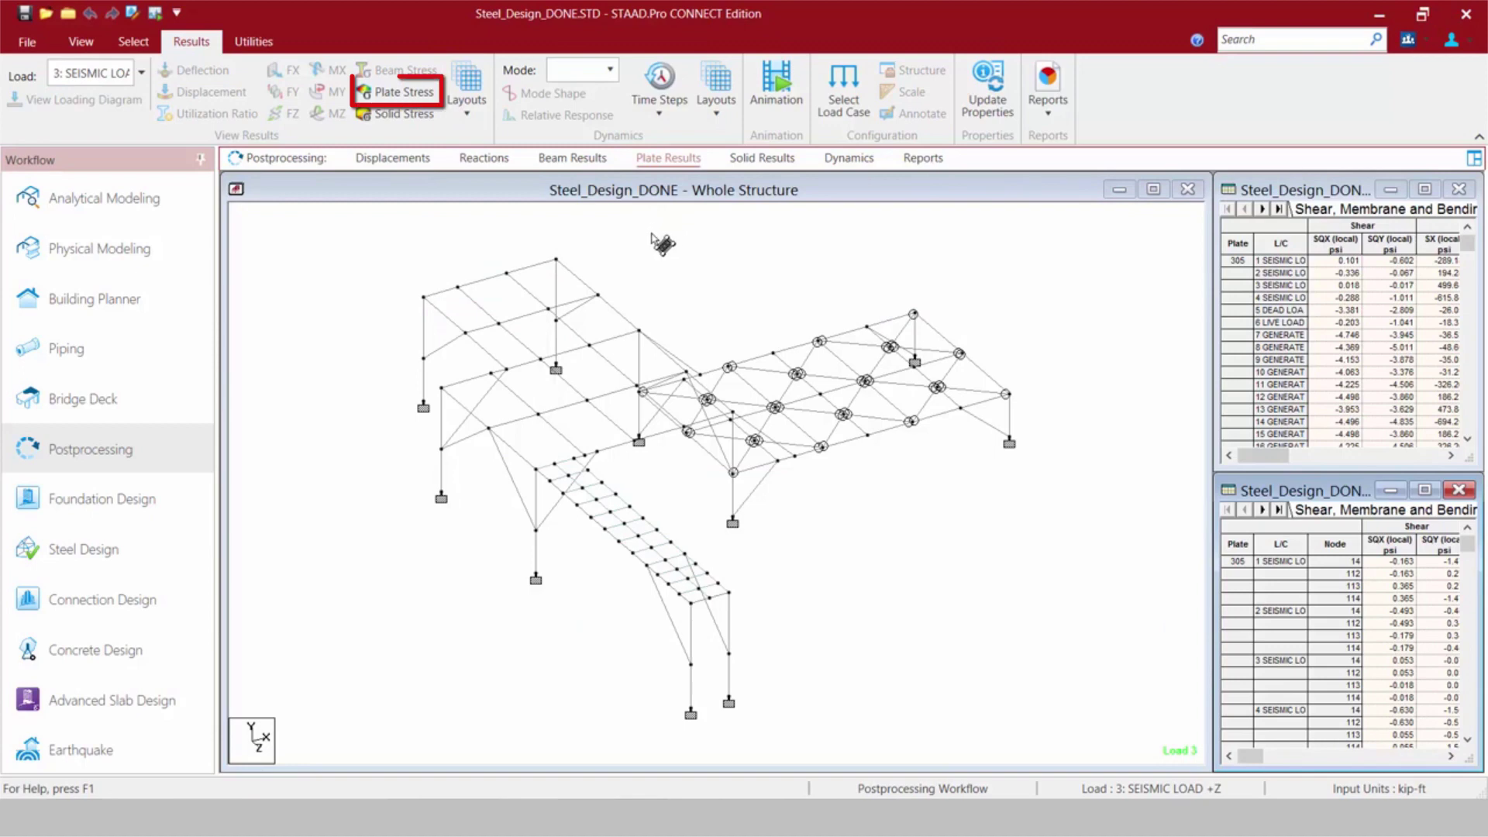
- Apply a Max Absolute plate stress contour to the deck plates for Load 3
{"action": "left_click", "coordinate": [365, 92]}
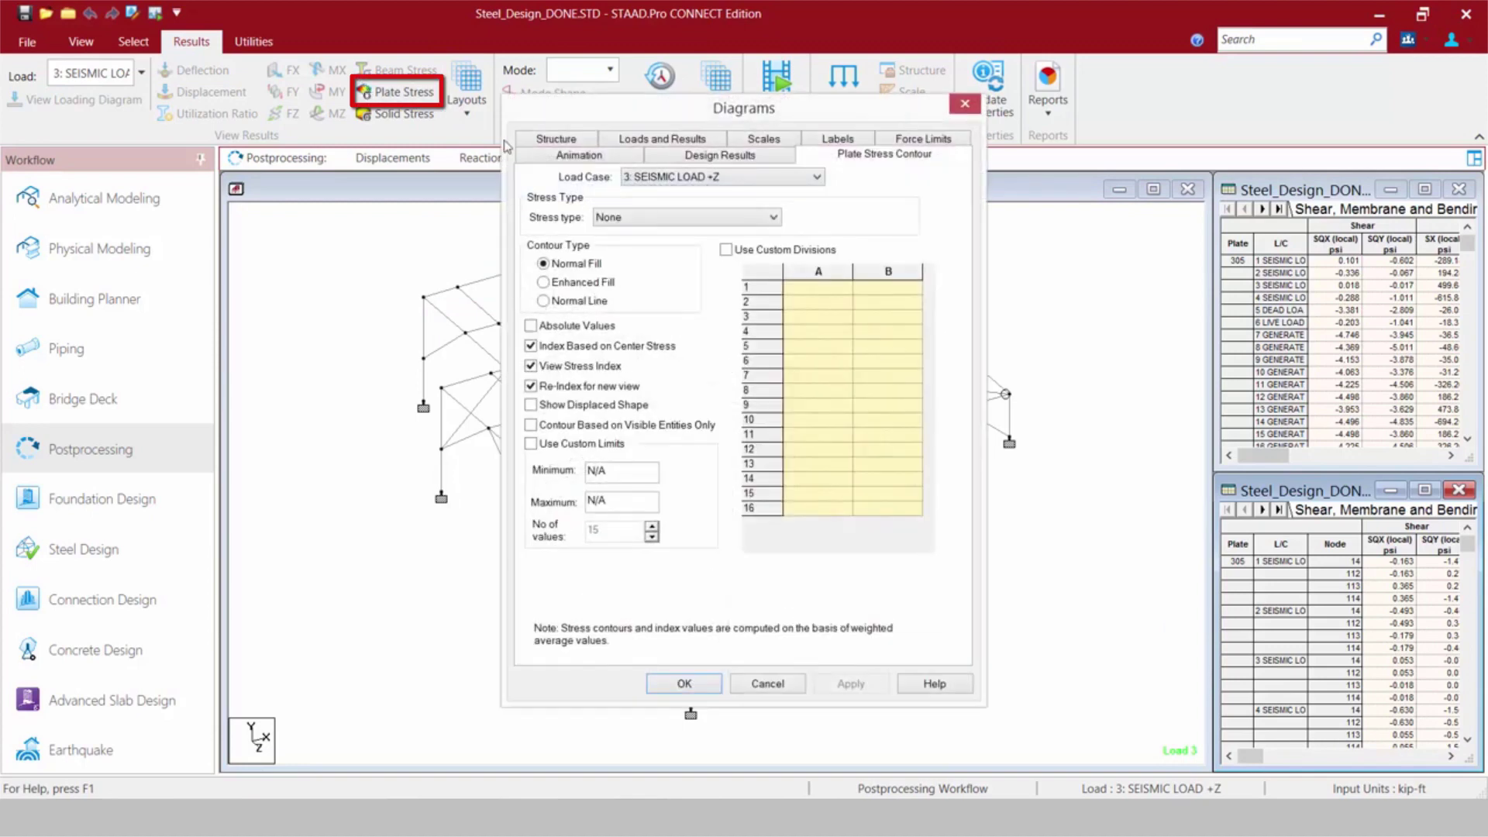
{"action": "left_click", "coordinate": [694, 218]}
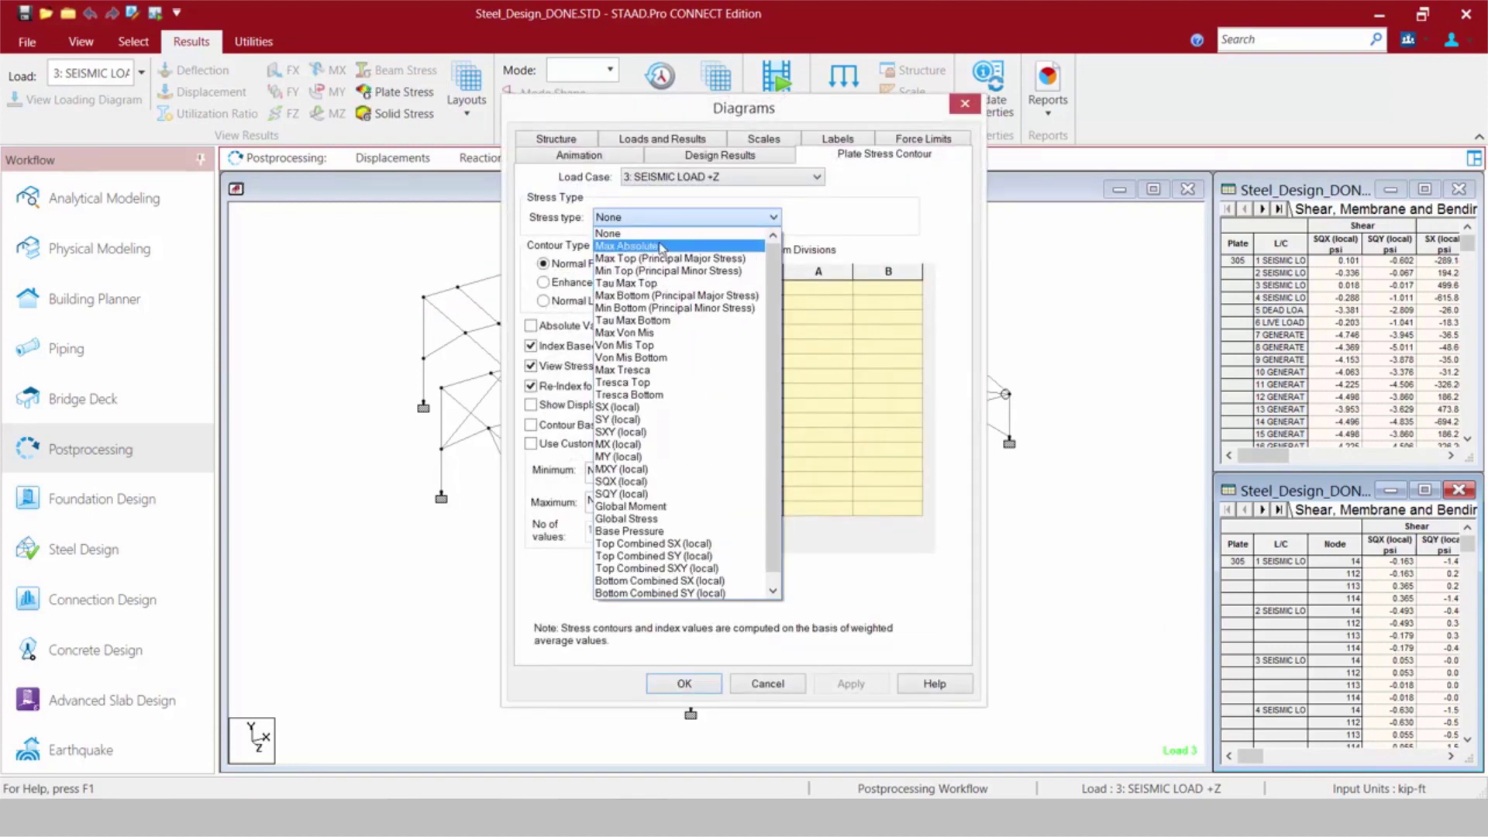
{"action": "left_click", "coordinate": [629, 245]}
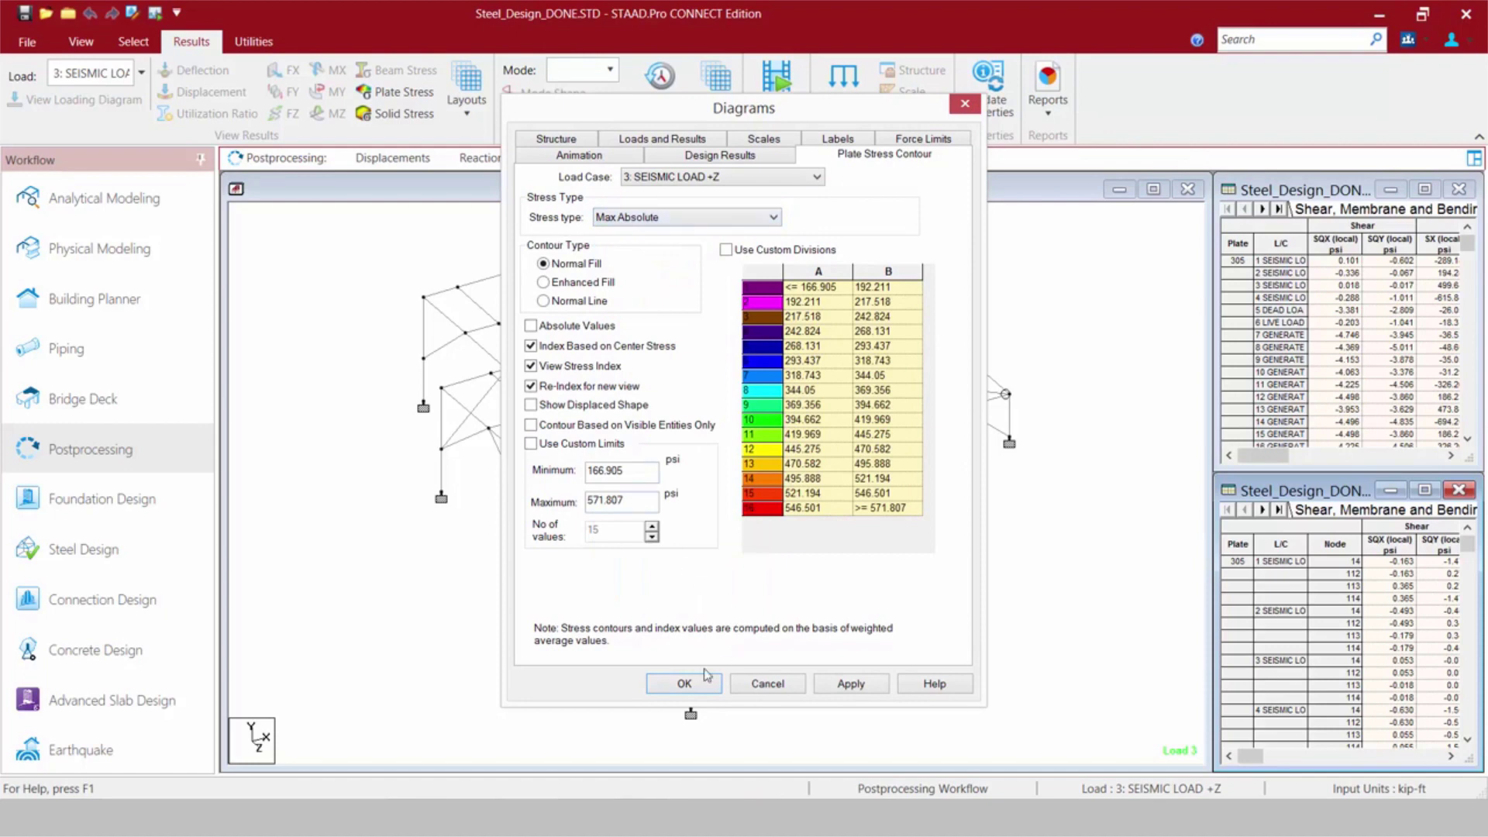
{"action": "left_click", "coordinate": [685, 684]}
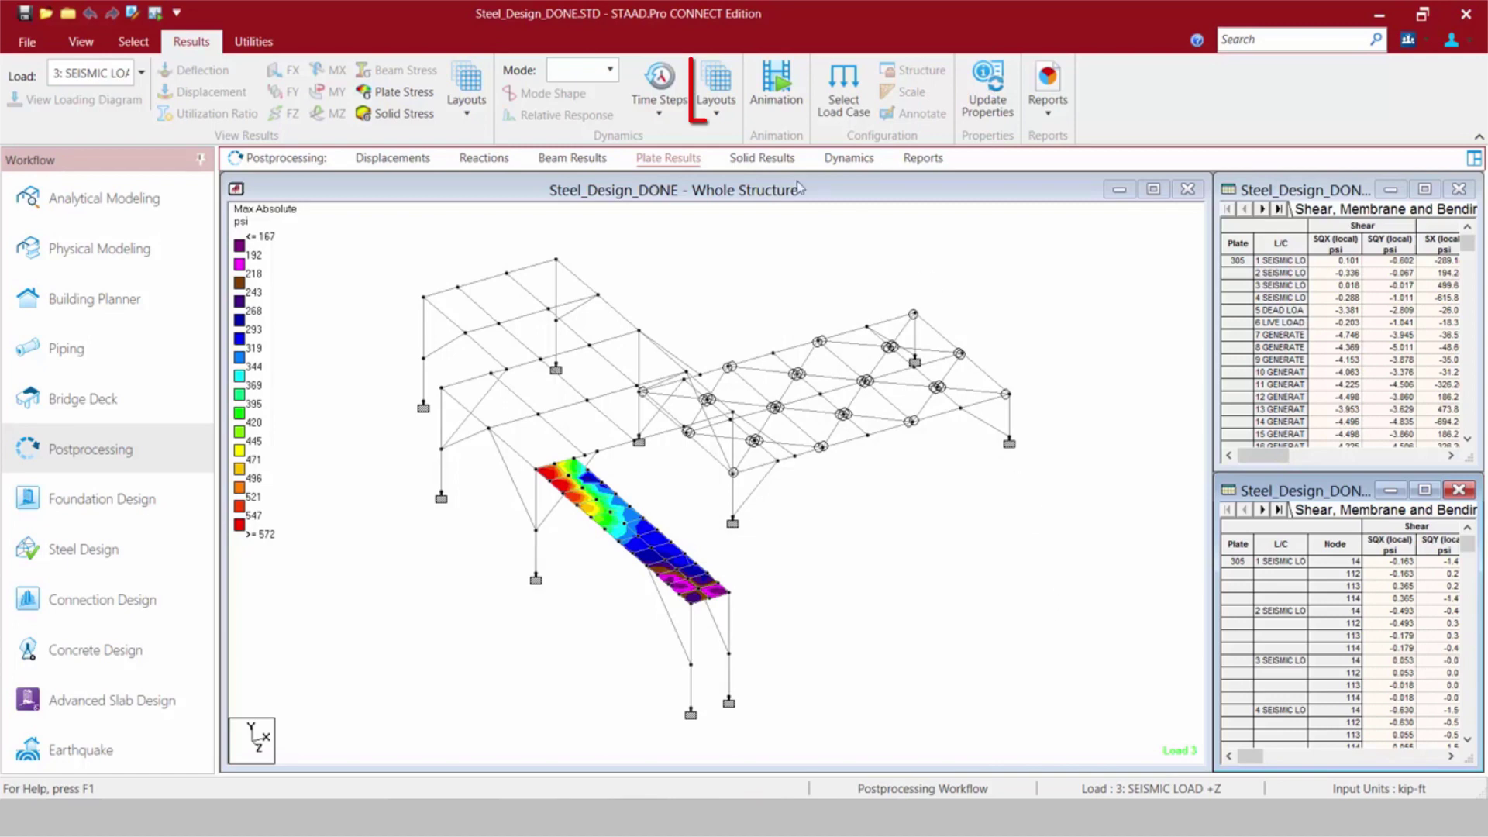
{"action": "left_click", "coordinate": [714, 99]}
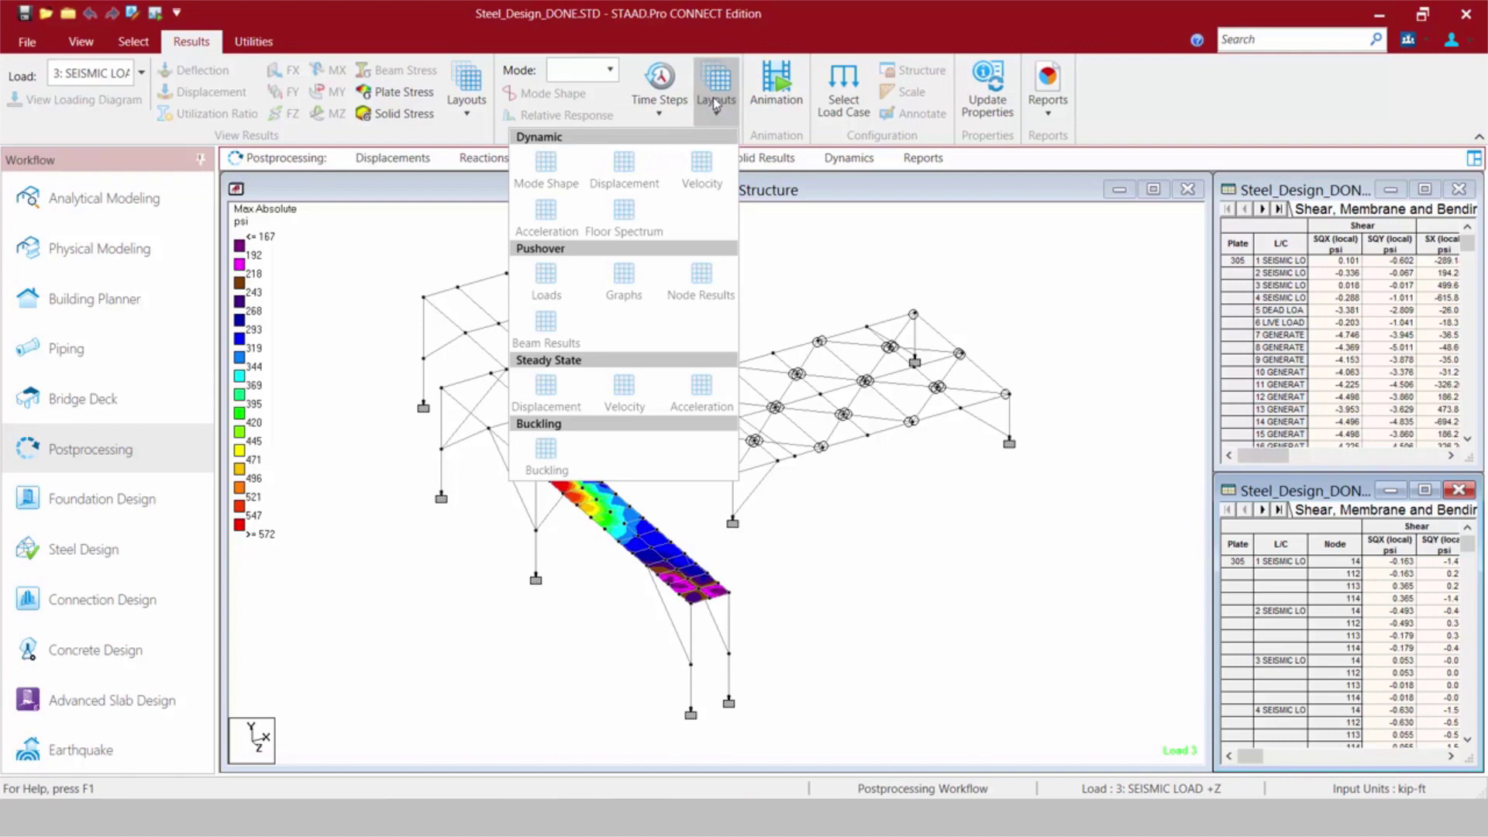
{"action": "left_click", "coordinate": [713, 97]}
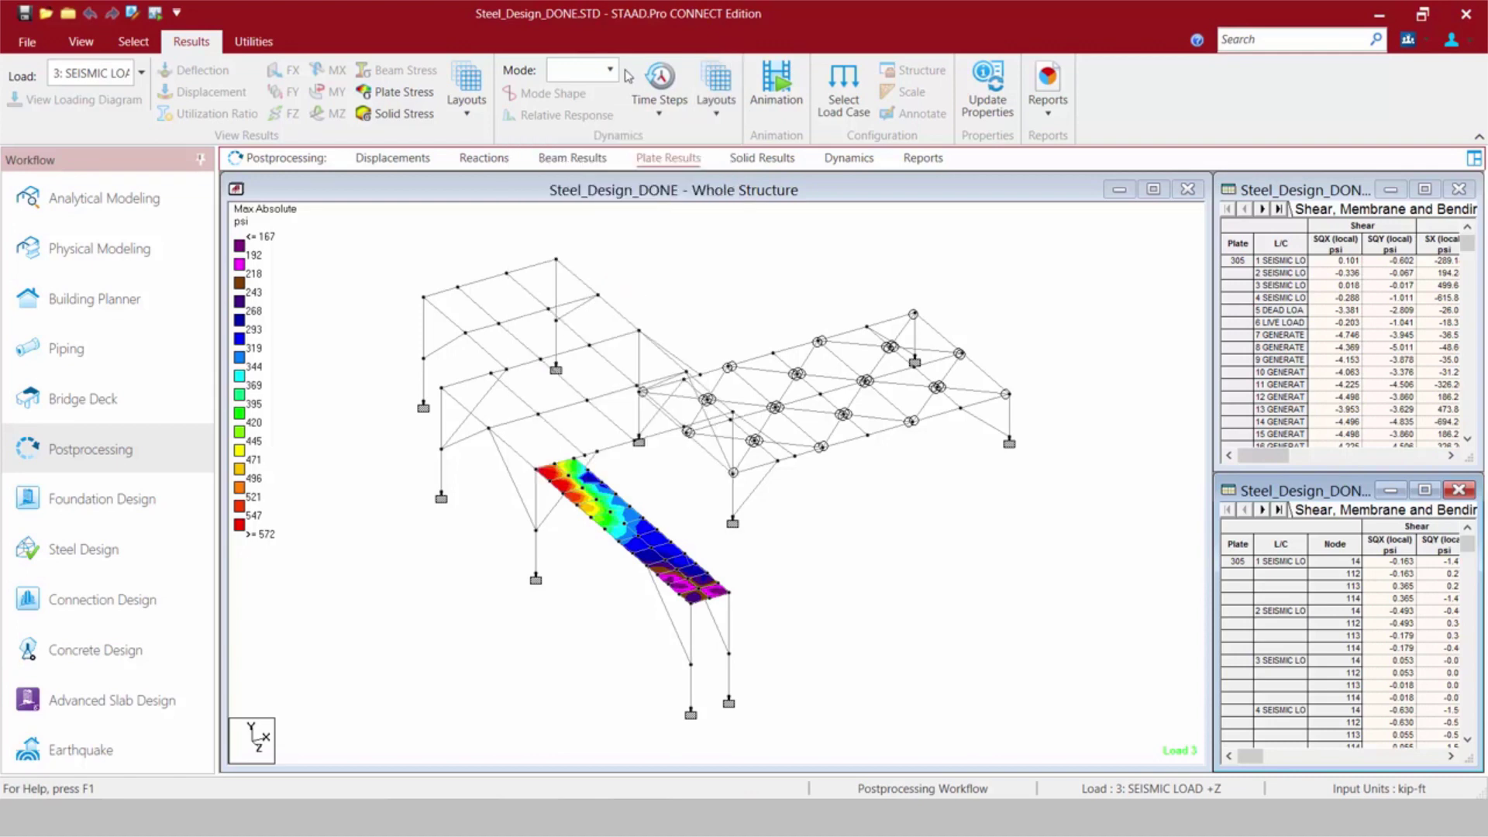
{"action": "left_click", "coordinate": [647, 112]}
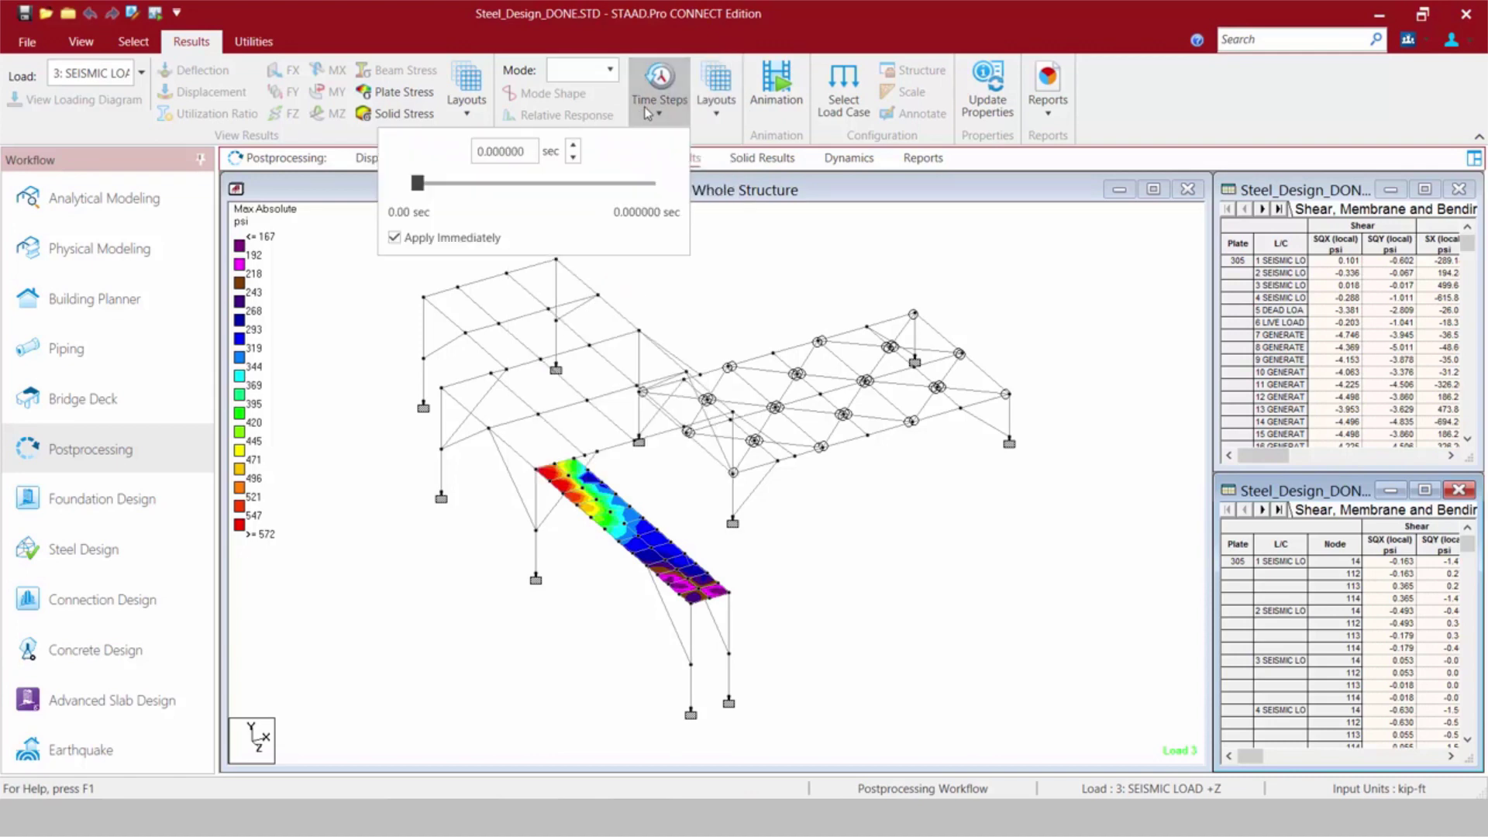
{"action": "left_click", "coordinate": [611, 74]}
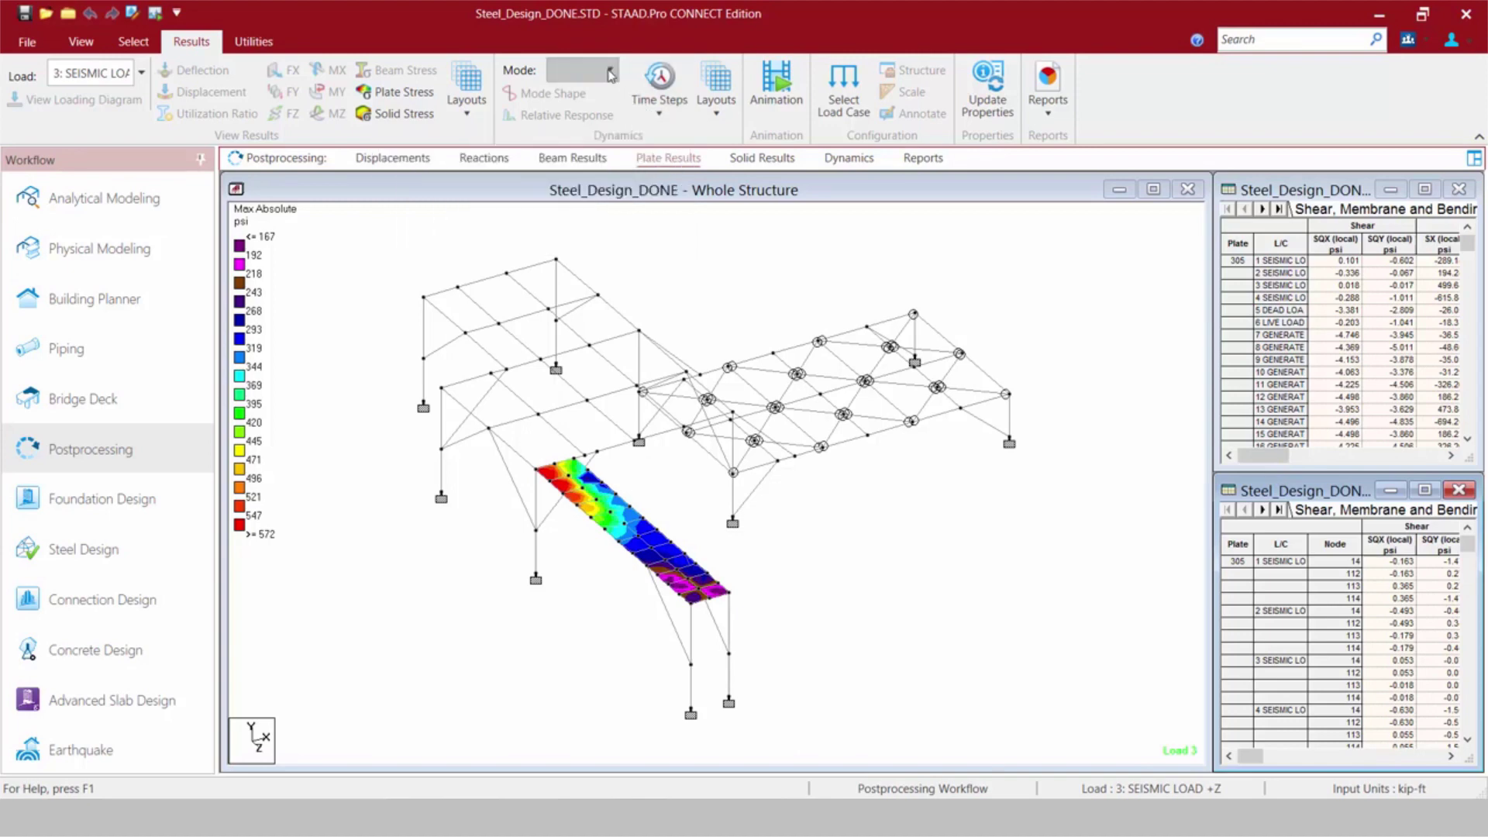
{"action": "left_click", "coordinate": [685, 192]}
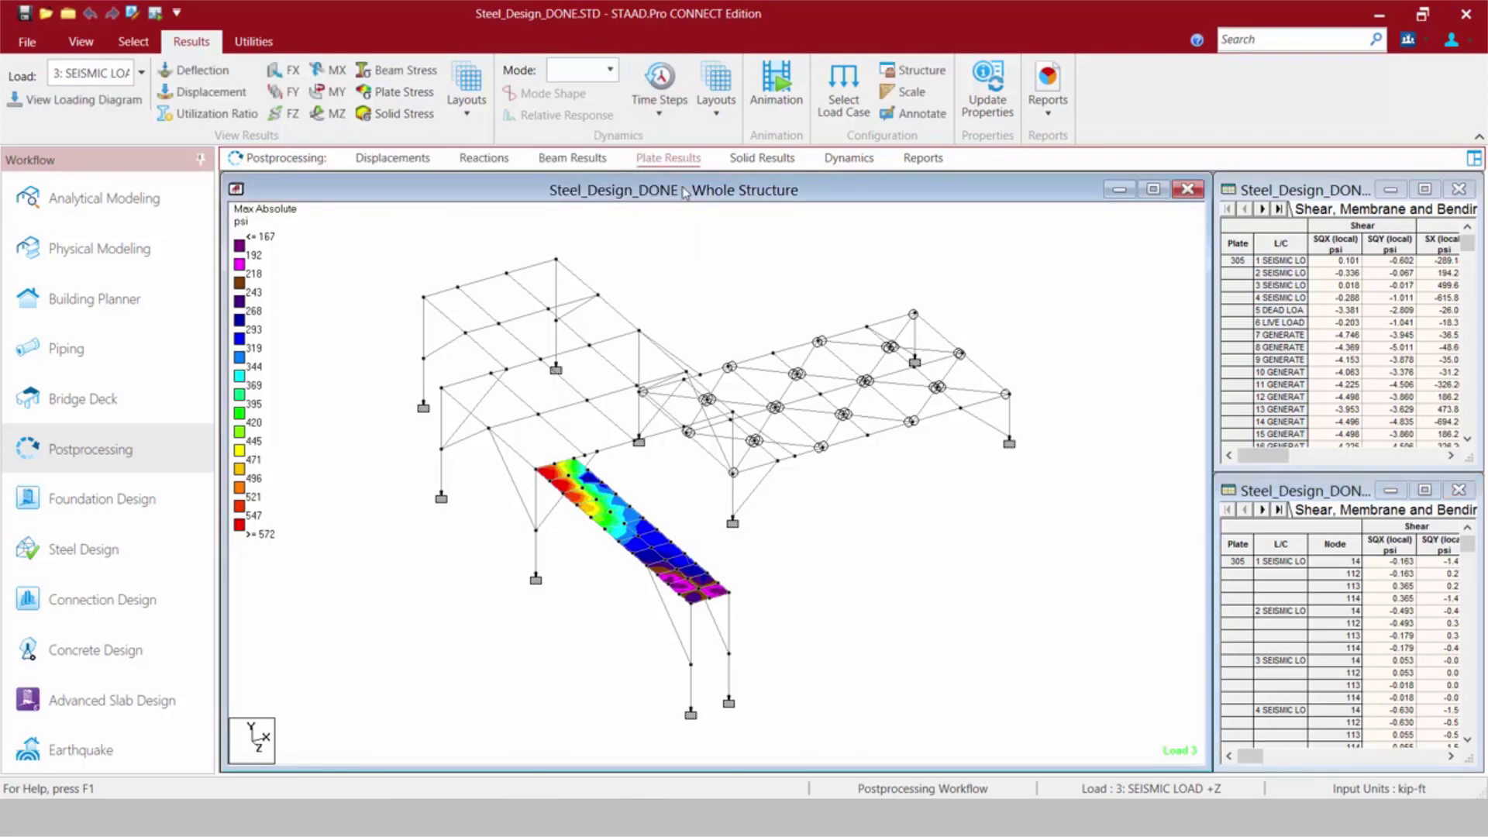
{"action": "left_click", "coordinate": [835, 111]}
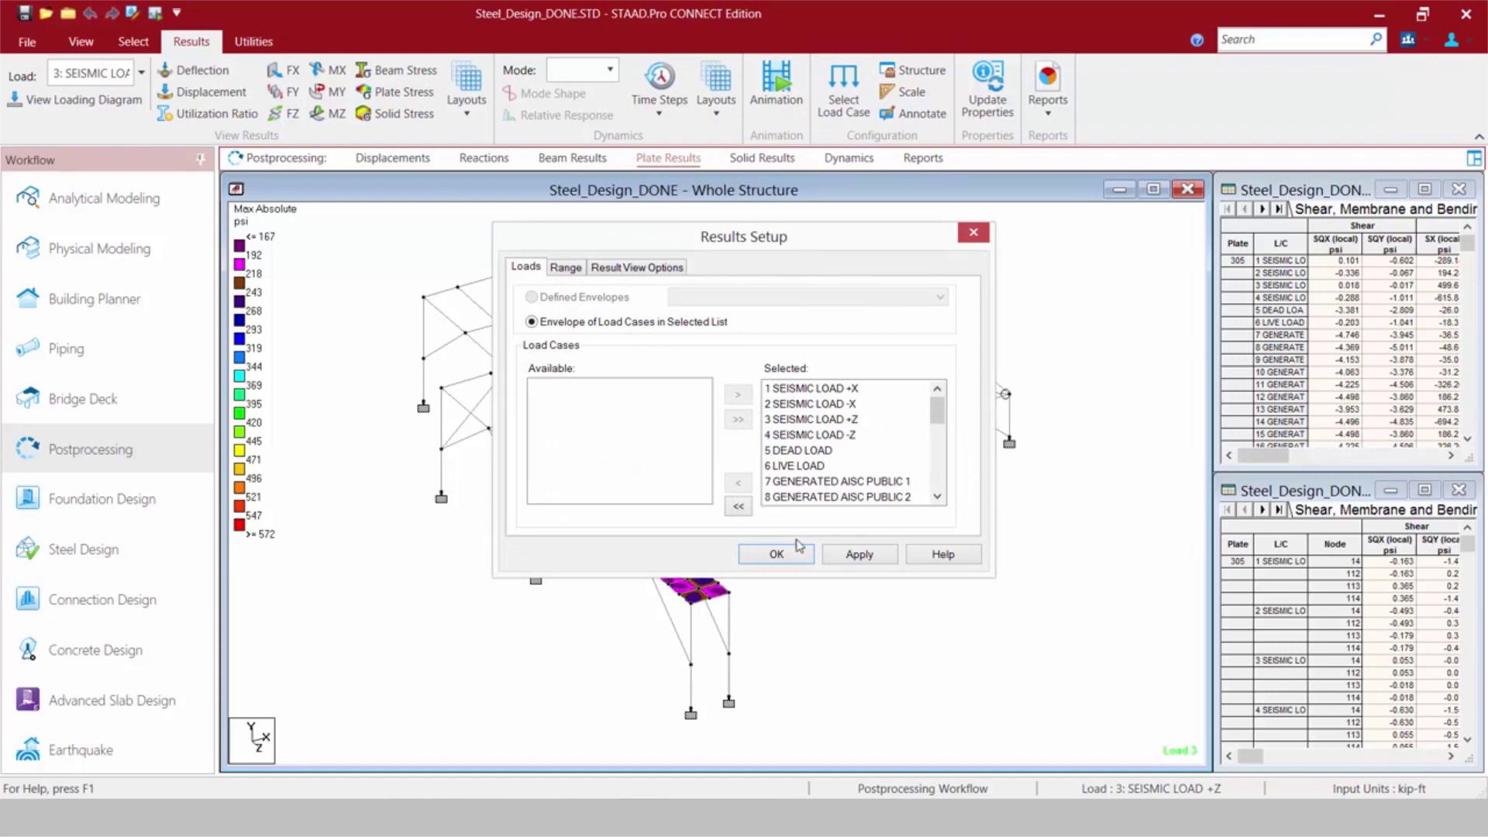
{"action": "left_click", "coordinate": [974, 232]}
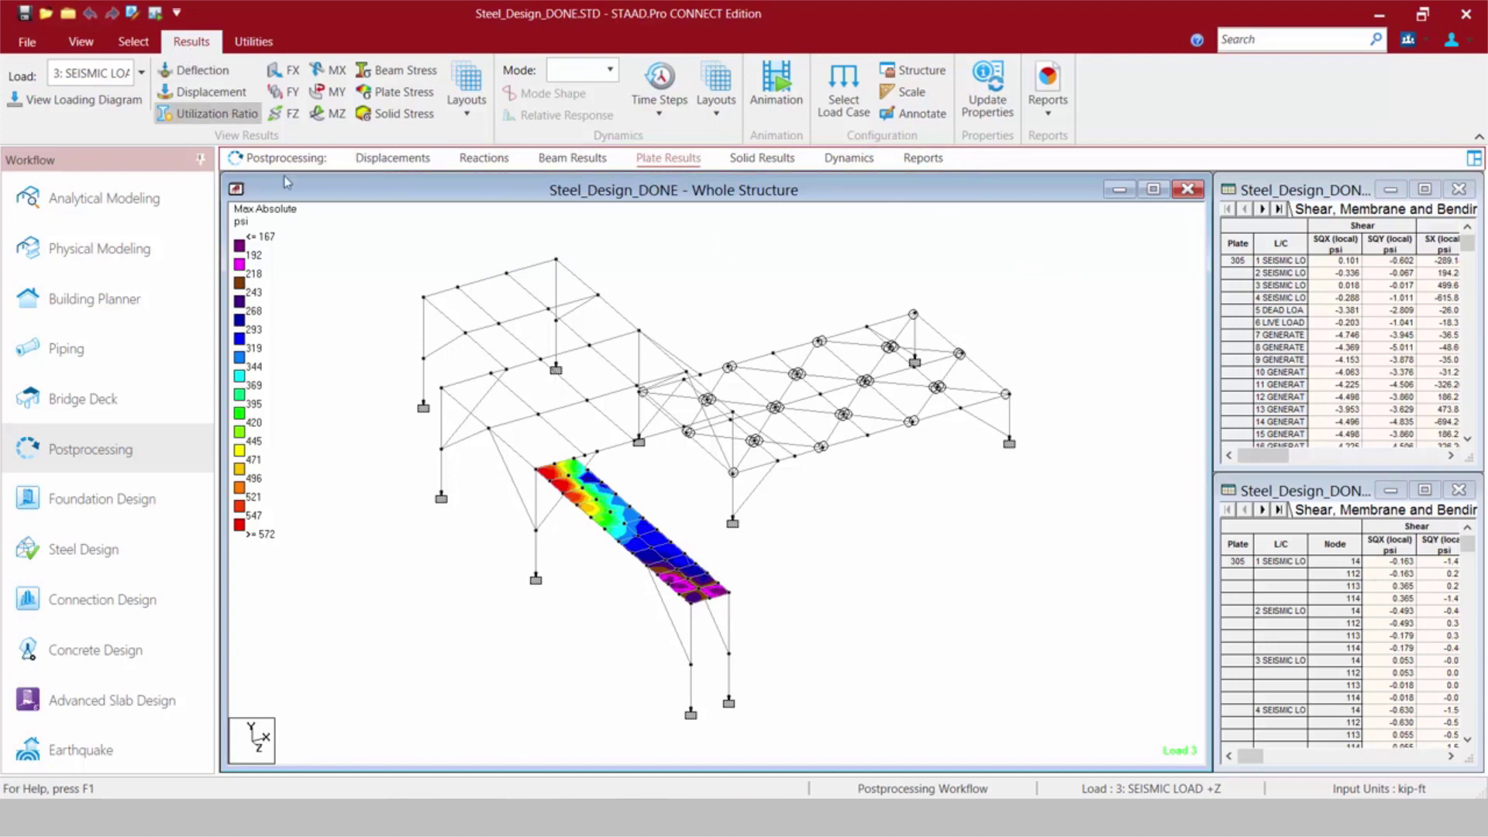
{"action": "left_click", "coordinate": [463, 100]}
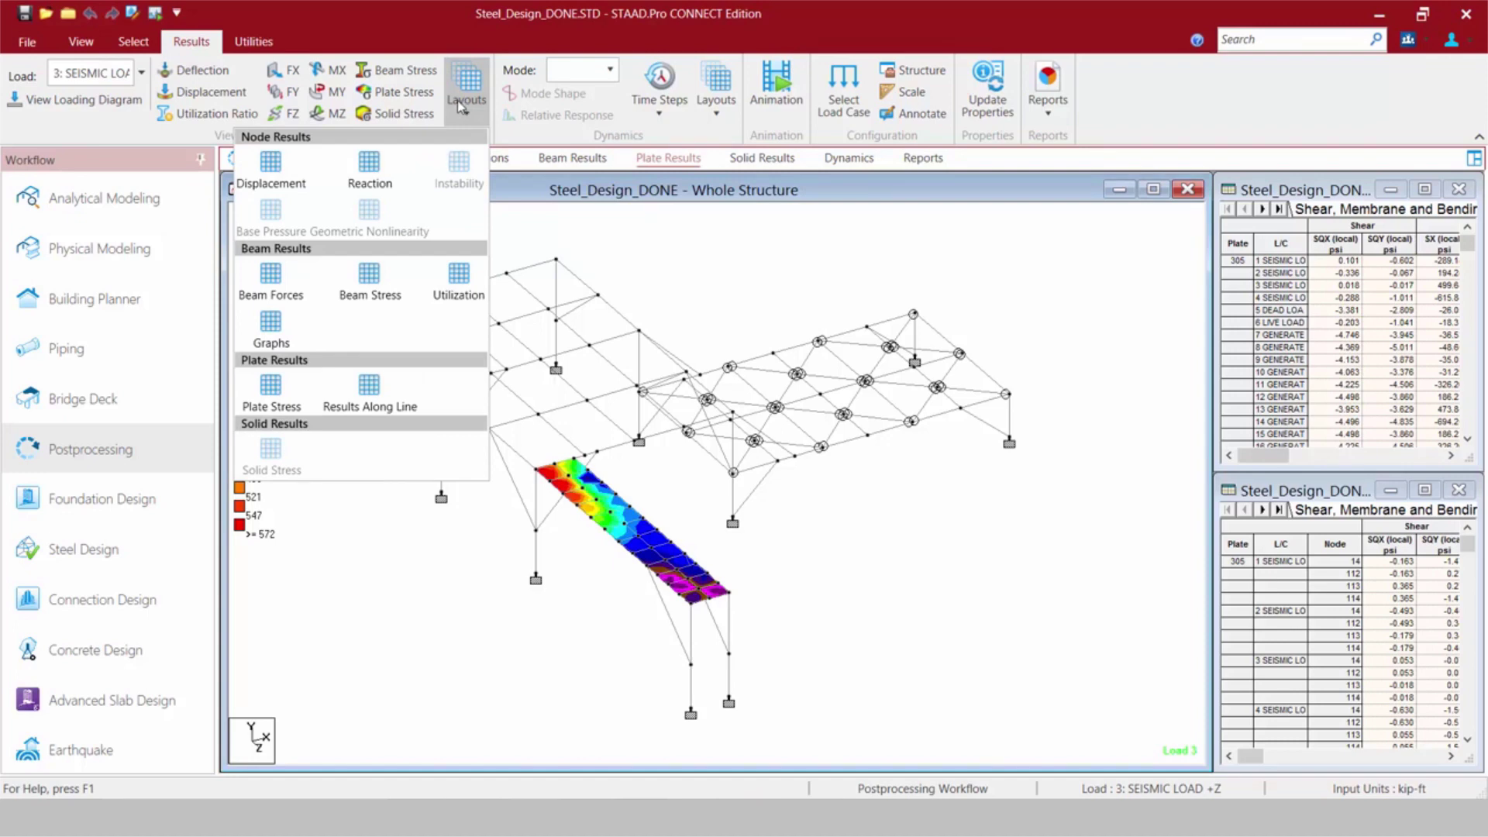
{"action": "left_click", "coordinate": [542, 200]}
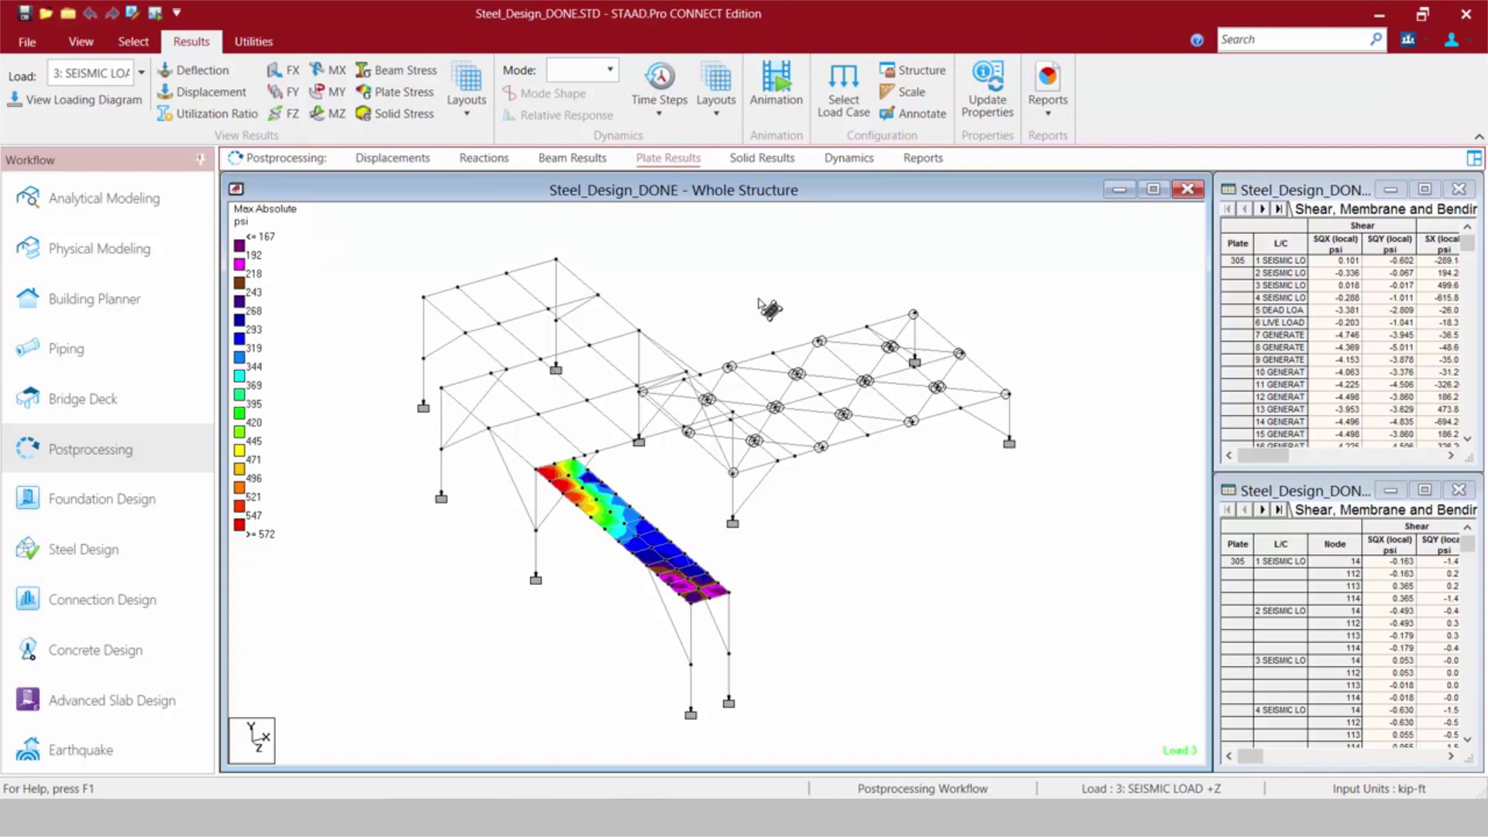
- Open the report preview at its Job Information page and check the report types list
{"action": "left_click", "coordinate": [919, 164]}
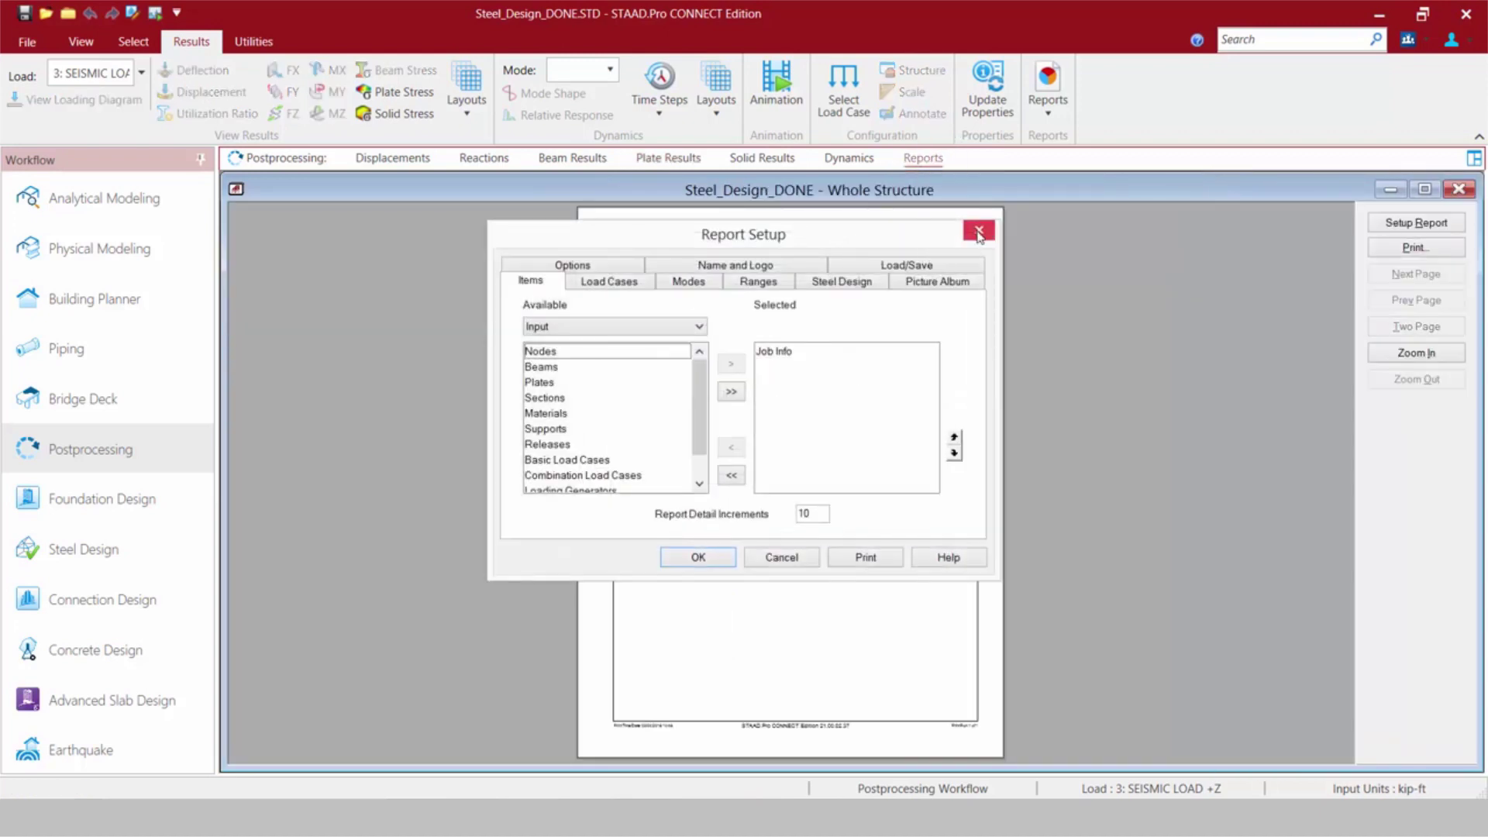
{"action": "left_click", "coordinate": [978, 233]}
{"action": "left_click", "coordinate": [1047, 99]}
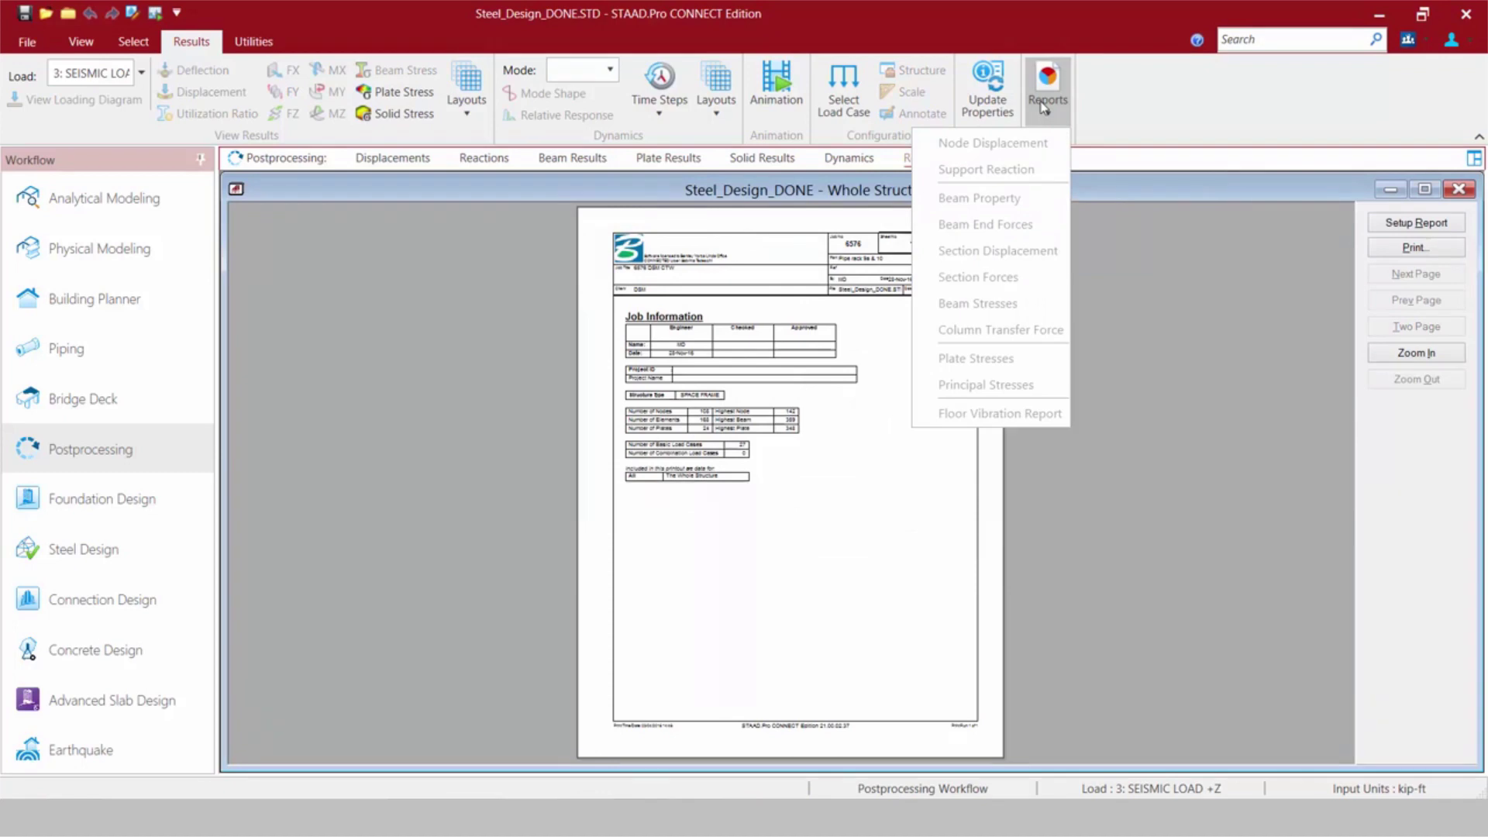
{"action": "left_click", "coordinate": [1123, 109]}
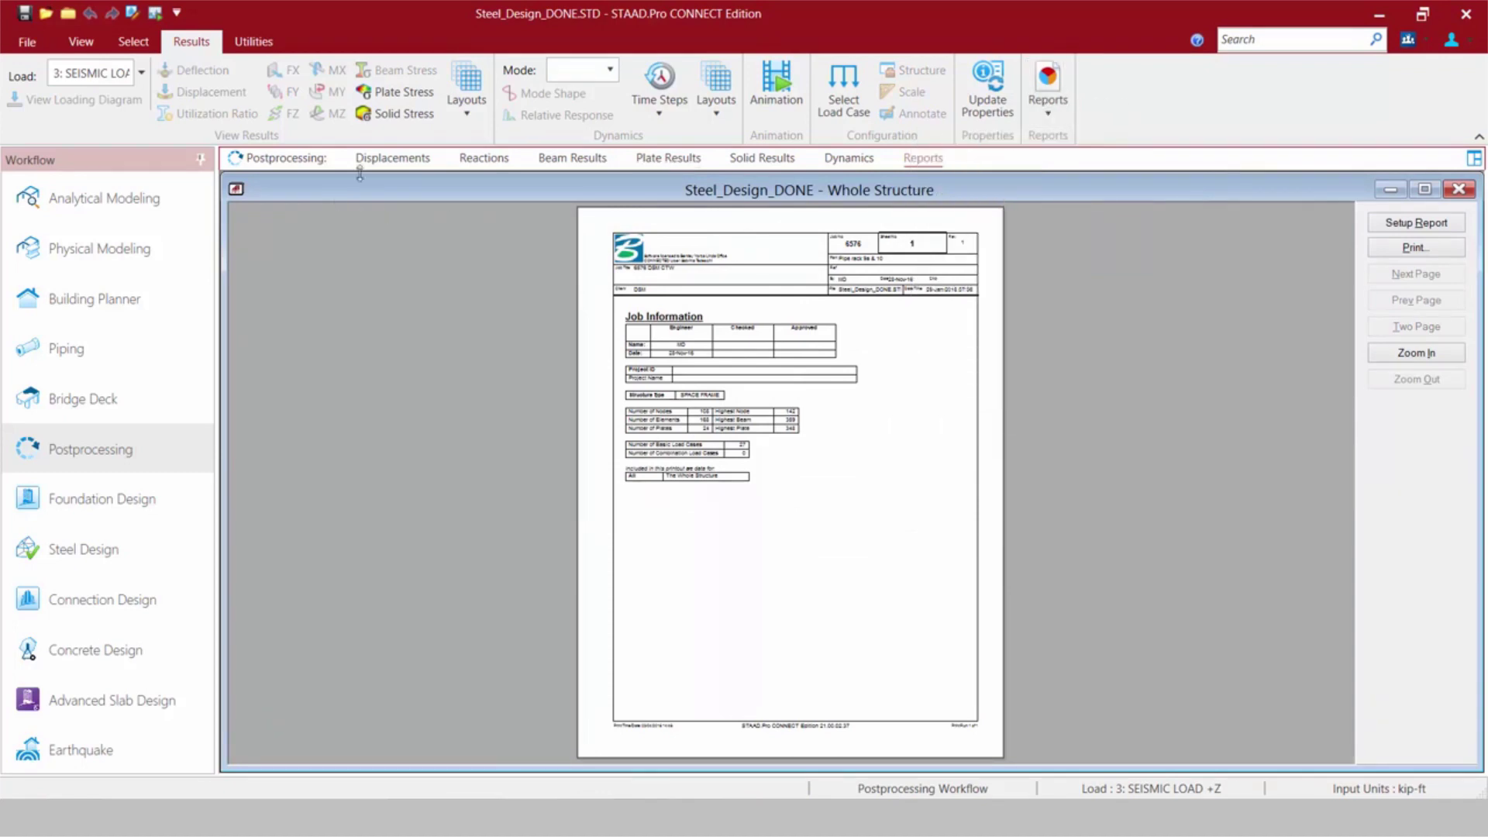
- Switch to the Displacements page showing the Load 3 deflected frame and displacement tables
{"action": "left_click", "coordinate": [386, 161]}
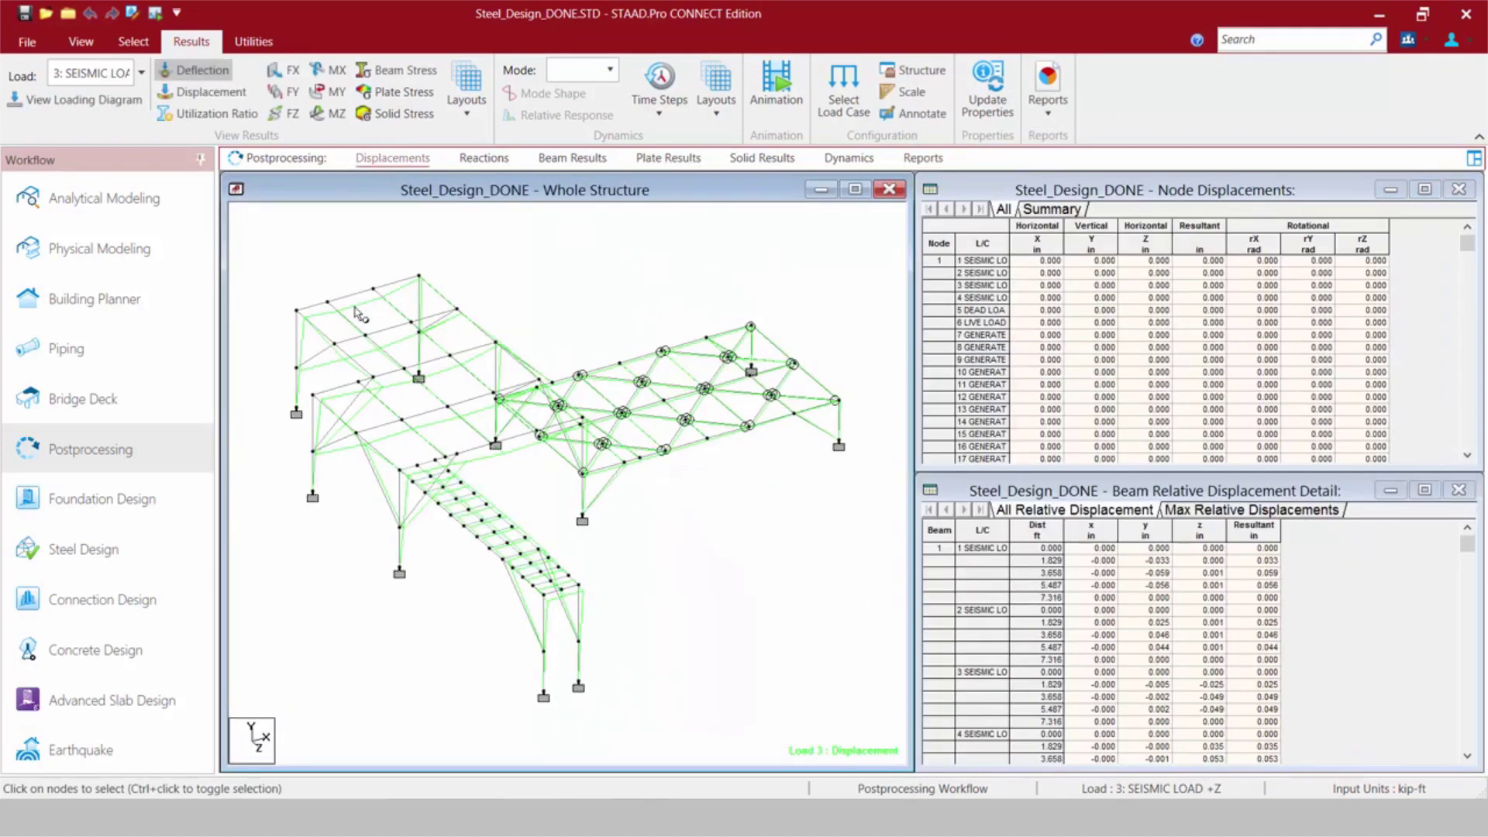